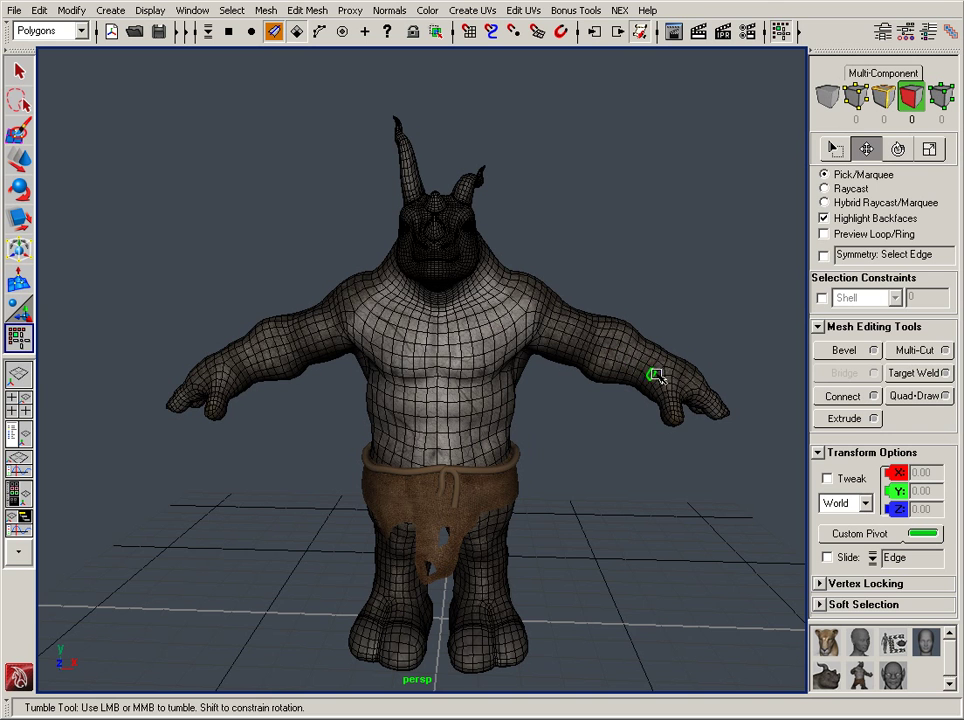
Step: Select the vertical edge loop along the character's body centre and turn on symmetry based on it
{"action": "left_click_drag", "start_coordinate": [496, 362], "coordinate": [473, 351], "text": "alt"}
{"action": "right_click_drag", "start_coordinate": [473, 351], "coordinate": [497, 362], "text": "alt"}
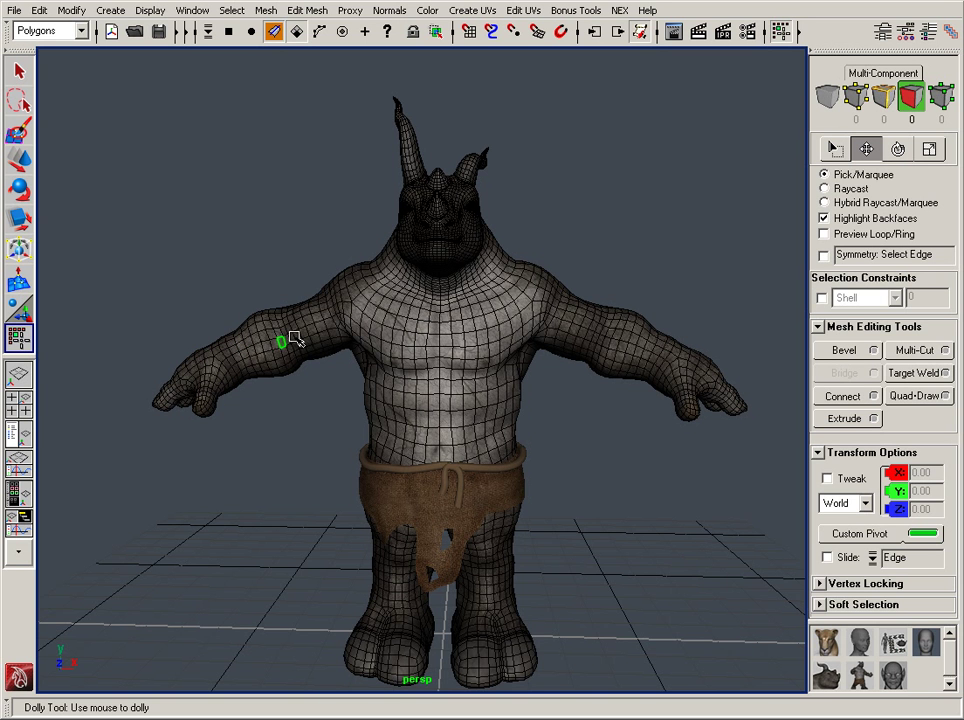
{"action": "right_click_drag", "start_coordinate": [460, 354], "coordinate": [493, 365], "text": "alt"}
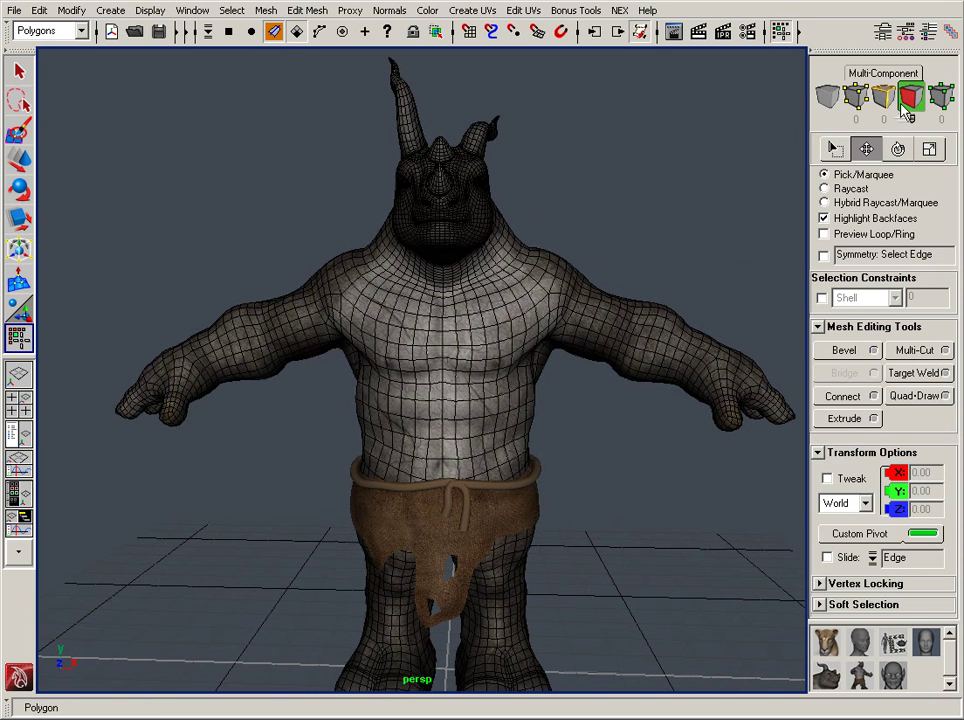
{"action": "left_click", "coordinate": [886, 106]}
{"action": "right_click_drag", "start_coordinate": [420, 393], "coordinate": [588, 421], "text": "alt"}
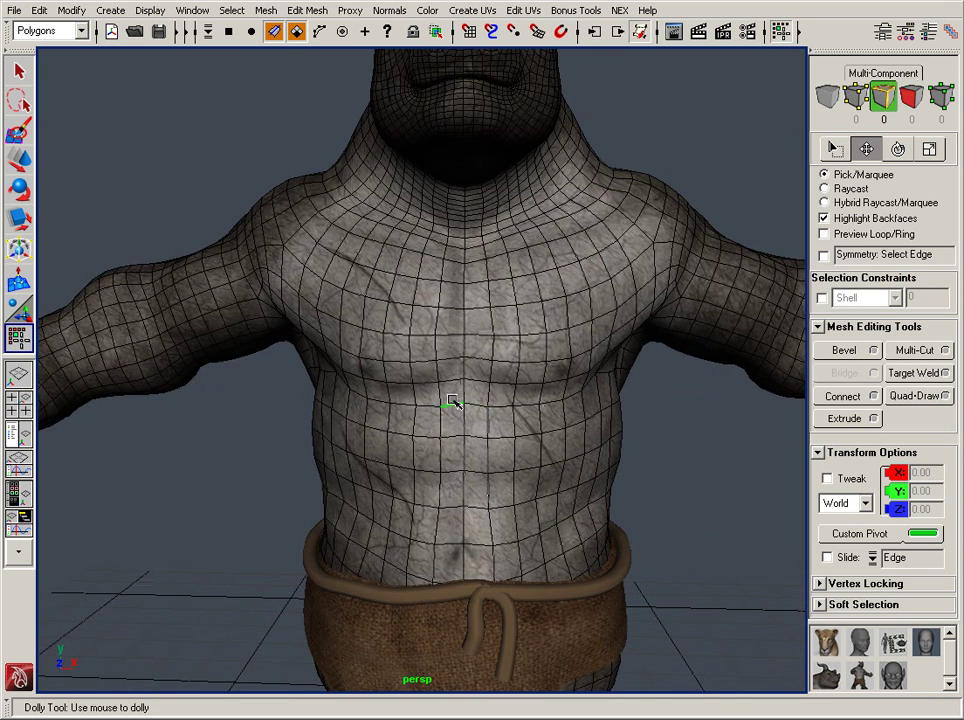
{"action": "left_click", "coordinate": [464, 395]}
{"action": "right_click_drag", "start_coordinate": [482, 444], "coordinate": [485, 404], "text": "alt"}
{"action": "double_click", "coordinate": [479, 443]}
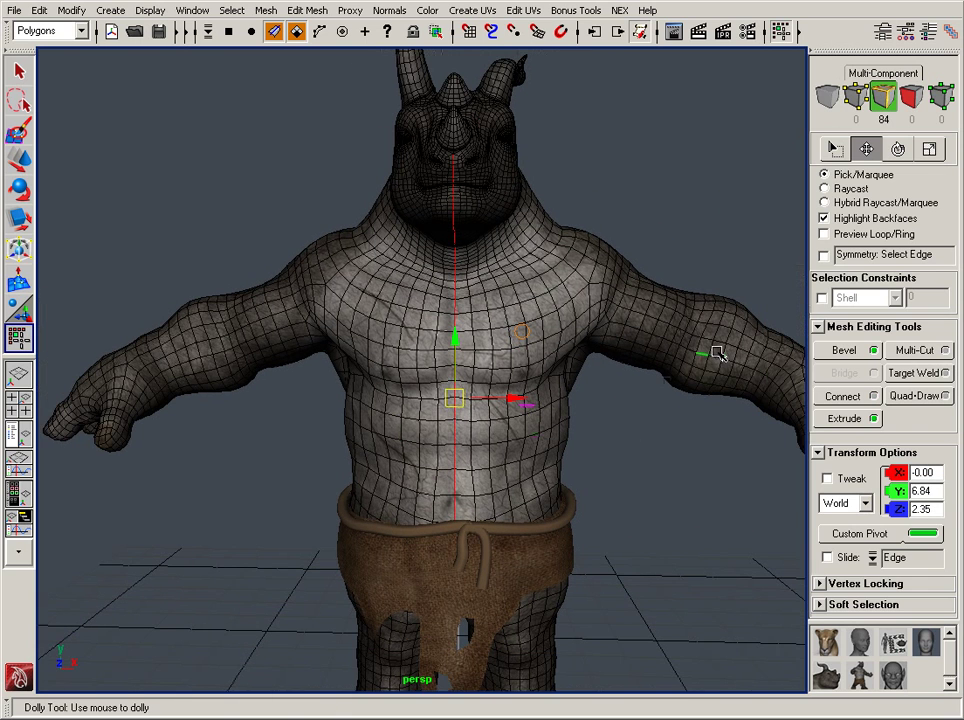
{"action": "left_click", "coordinate": [824, 257]}
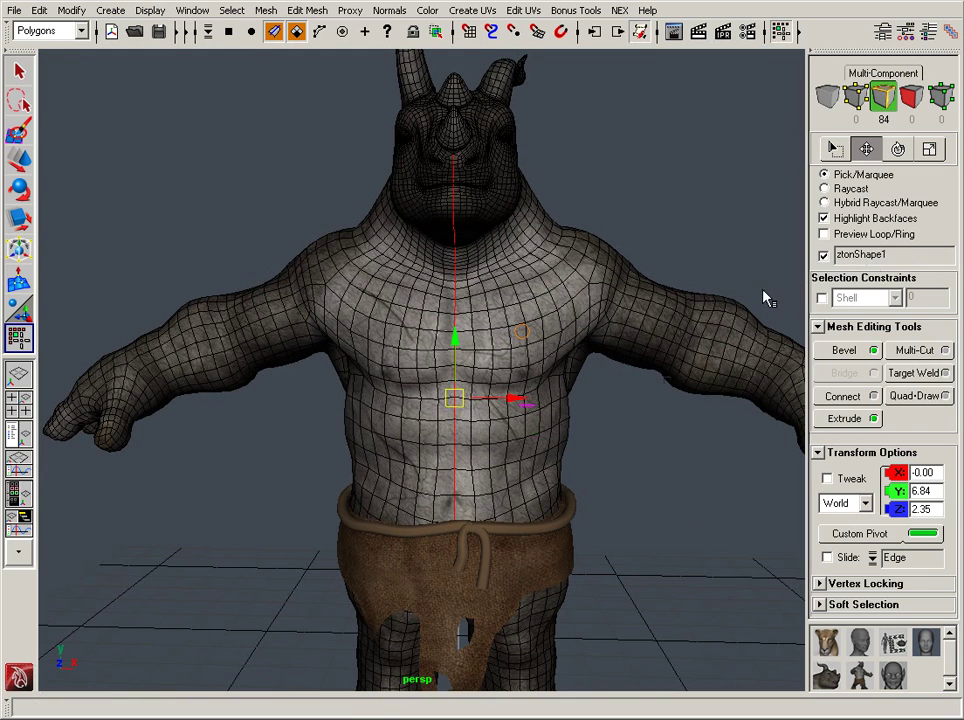
{"action": "right_click_drag", "start_coordinate": [764, 298], "coordinate": [493, 368], "text": "alt"}
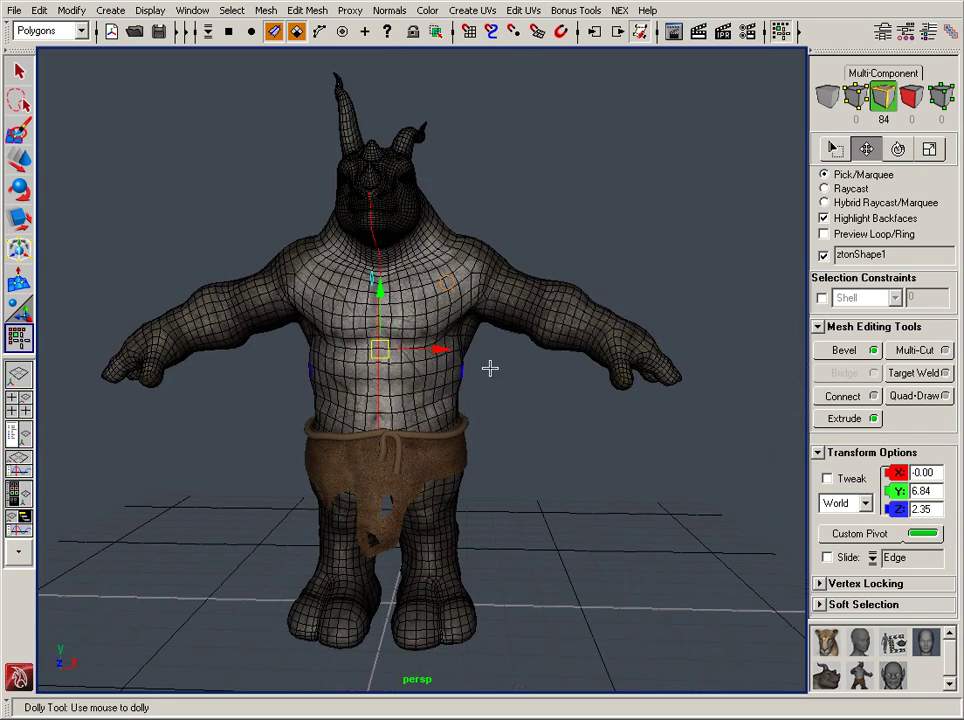
Step: Switch to face selection and select all faces of the forearm and hand with symmetry active
{"action": "left_click", "coordinate": [911, 99]}
{"action": "right_click_drag", "start_coordinate": [425, 370], "coordinate": [580, 406], "text": "alt"}
{"action": "right_click_drag", "start_coordinate": [524, 376], "coordinate": [598, 434], "text": "alt"}
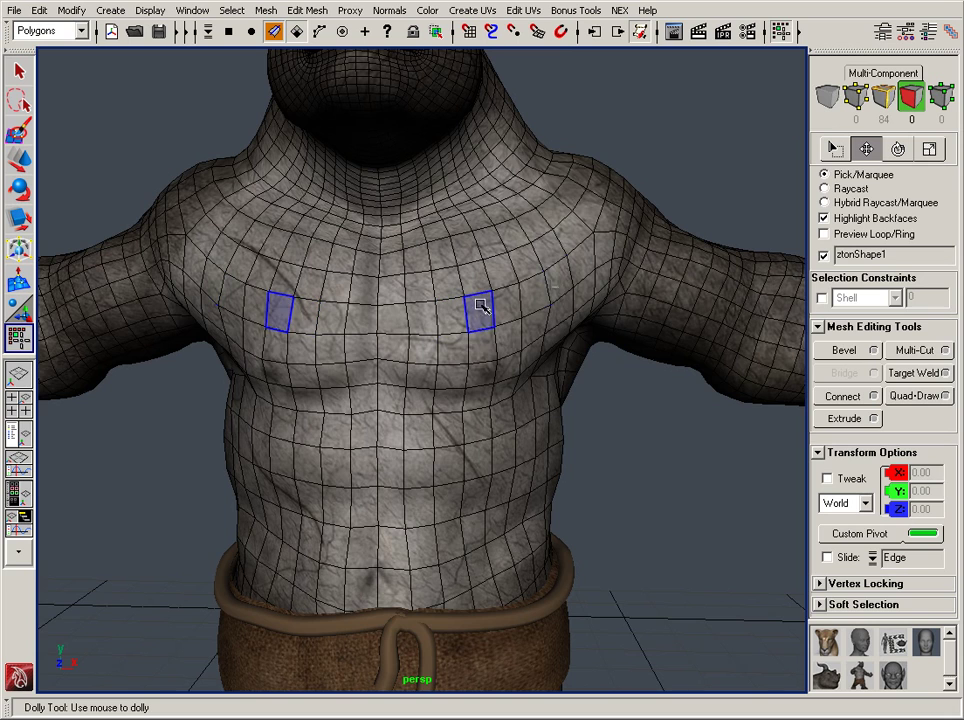
{"action": "right_click_drag", "start_coordinate": [534, 327], "coordinate": [509, 266], "text": "alt"}
{"action": "left_click_drag", "start_coordinate": [605, 276], "coordinate": [705, 471]}
{"action": "right_click_drag", "start_coordinate": [615, 420], "coordinate": [640, 433], "text": "alt"}
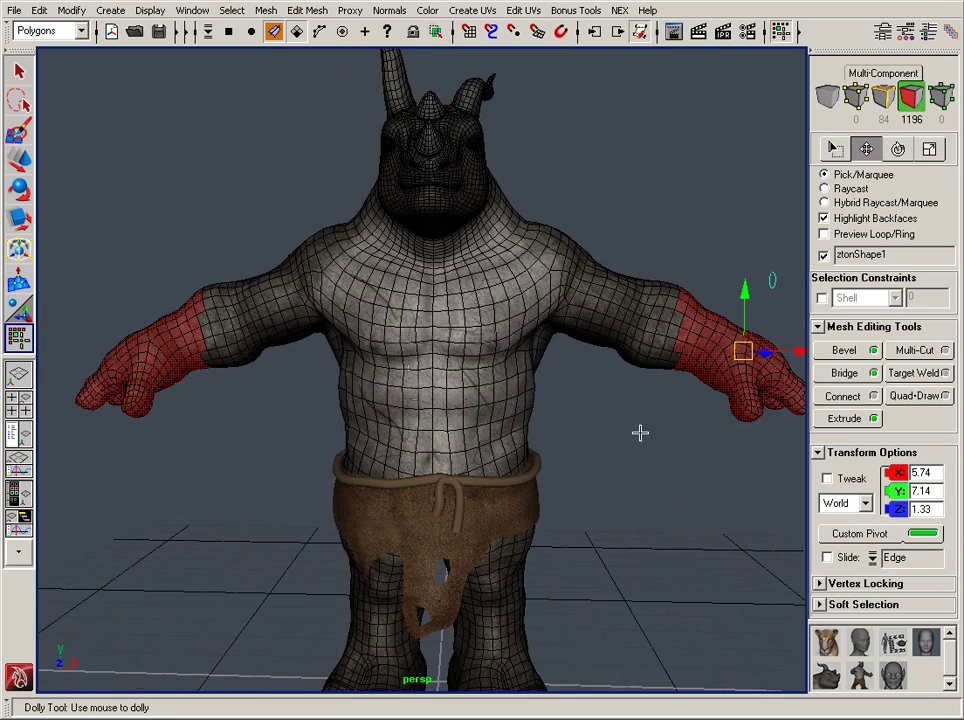
Step: Select a small block of adjoining faces on the chest, two rows high, with symmetry active
{"action": "right_click_drag", "start_coordinate": [542, 389], "coordinate": [611, 402], "text": "alt"}
{"action": "middle_click_drag", "start_coordinate": [680, 376], "coordinate": [663, 370], "text": "alt"}
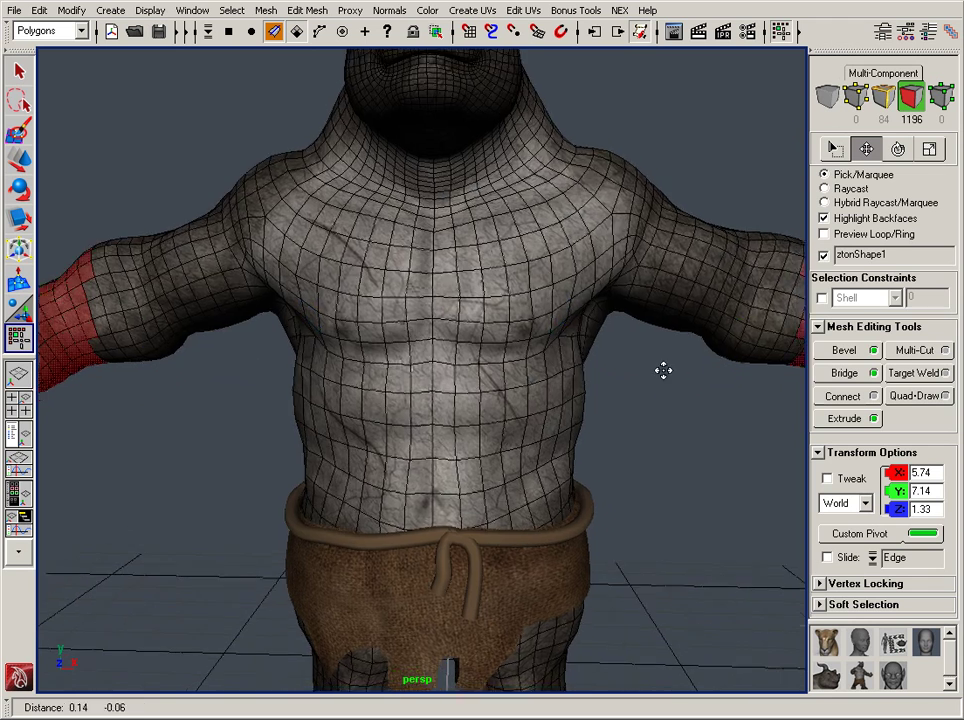
{"action": "right_click_drag", "start_coordinate": [663, 370], "coordinate": [533, 365], "text": "alt"}
{"action": "middle_click_drag", "start_coordinate": [471, 341], "coordinate": [467, 346], "text": "alt"}
{"action": "right_click_drag", "start_coordinate": [467, 346], "coordinate": [574, 310], "text": "alt"}
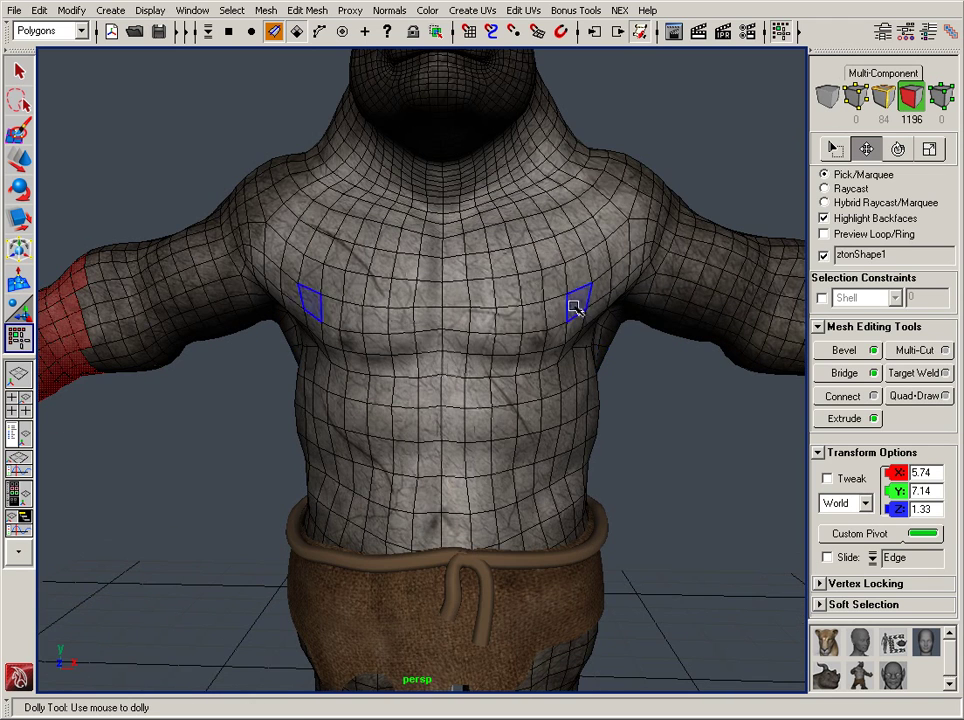
{"action": "left_click", "coordinate": [556, 312]}
{"action": "left_click", "coordinate": [535, 318], "text": "shift"}
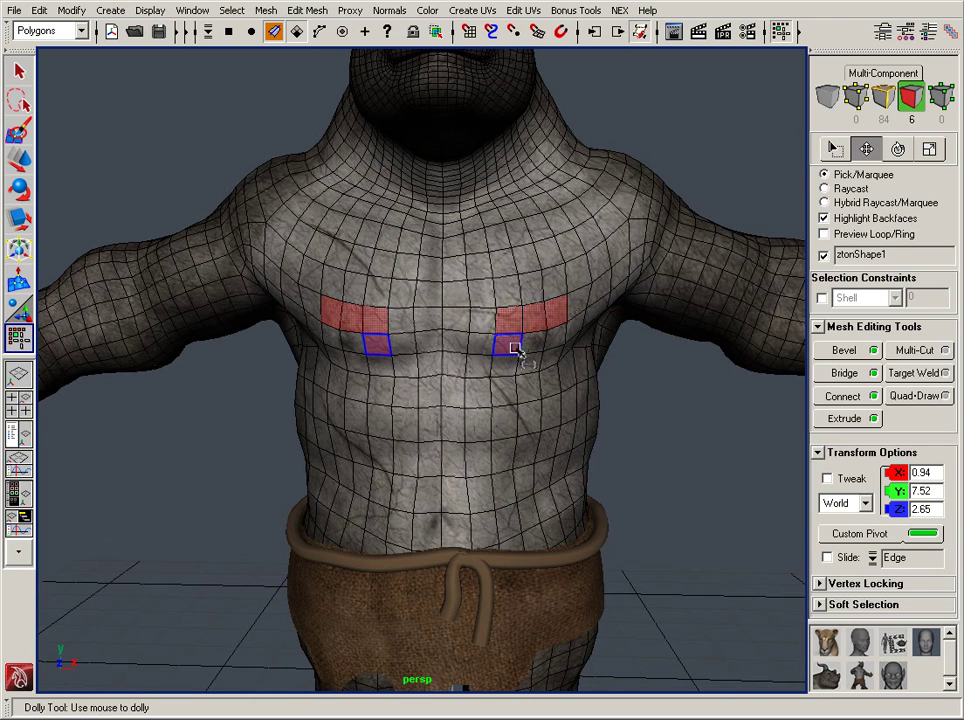
{"action": "left_click", "coordinate": [512, 346], "text": "shift"}
{"action": "left_click", "coordinate": [535, 344], "text": "shift"}
{"action": "right_click_drag", "start_coordinate": [570, 436], "coordinate": [541, 420], "text": "alt"}
{"action": "middle_click_drag", "start_coordinate": [541, 402], "coordinate": [510, 398], "text": "alt"}
{"action": "right_click_drag", "start_coordinate": [510, 398], "coordinate": [540, 392], "text": "alt"}
{"action": "middle_click_drag", "start_coordinate": [531, 386], "coordinate": [506, 382], "text": "alt"}
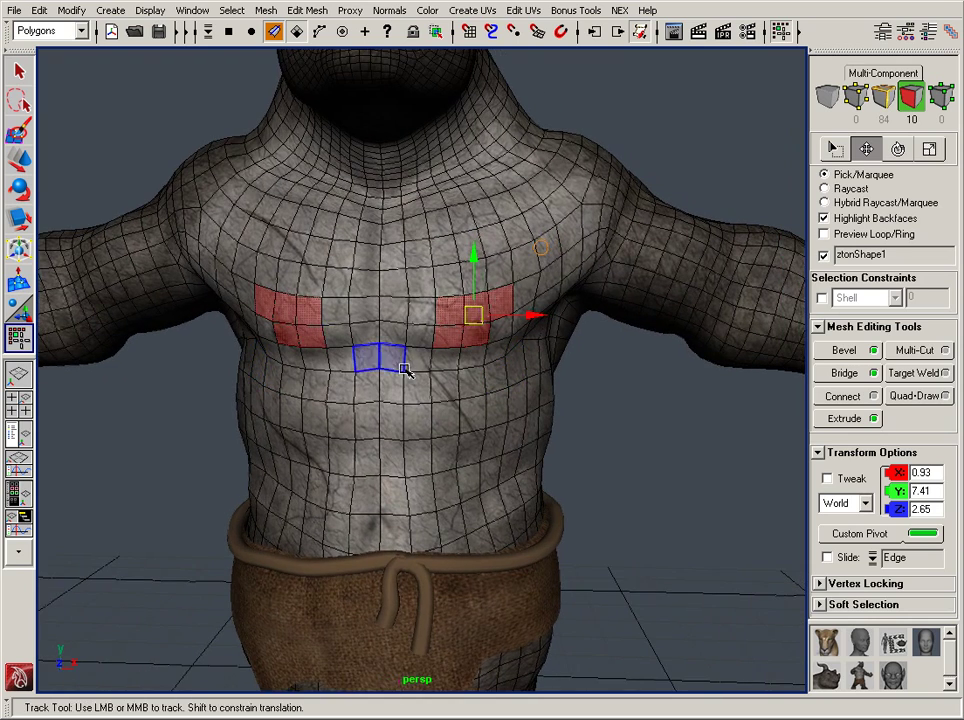
{"action": "right_click_drag", "start_coordinate": [405, 370], "coordinate": [533, 402], "text": "alt"}
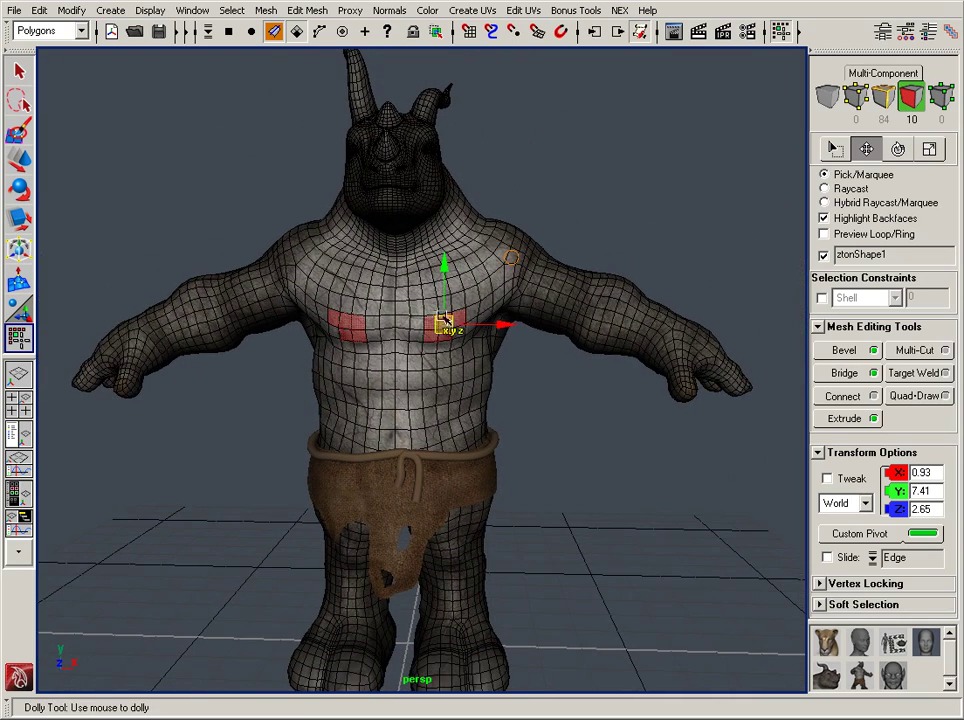
Step: Select the faces at the tip of the thumb with symmetry active
{"action": "left_click_drag", "start_coordinate": [472, 363], "coordinate": [465, 393], "text": "alt"}
{"action": "scroll", "coordinate": [472, 385], "scroll_direction": "up", "scroll_amount": 3}
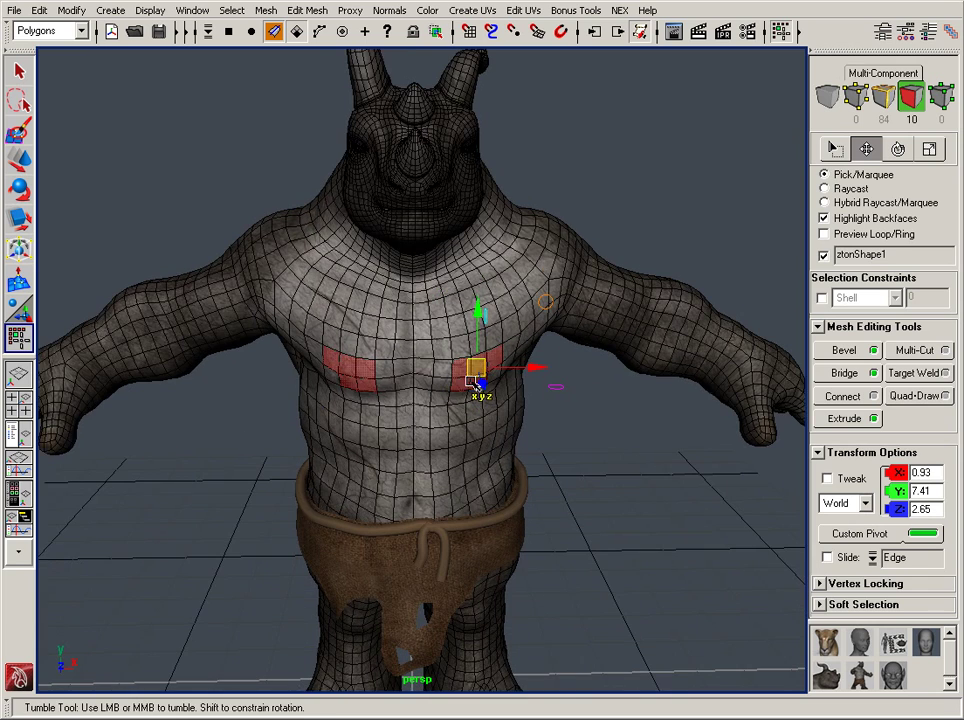
{"action": "right_click_drag", "start_coordinate": [630, 416], "coordinate": [563, 396], "text": "alt"}
{"action": "middle_click_drag", "start_coordinate": [603, 426], "coordinate": [602, 402], "text": "alt"}
{"action": "left_click_drag", "start_coordinate": [602, 390], "coordinate": [566, 404], "text": "alt"}
{"action": "left_click_drag", "start_coordinate": [692, 393], "coordinate": [658, 404]}
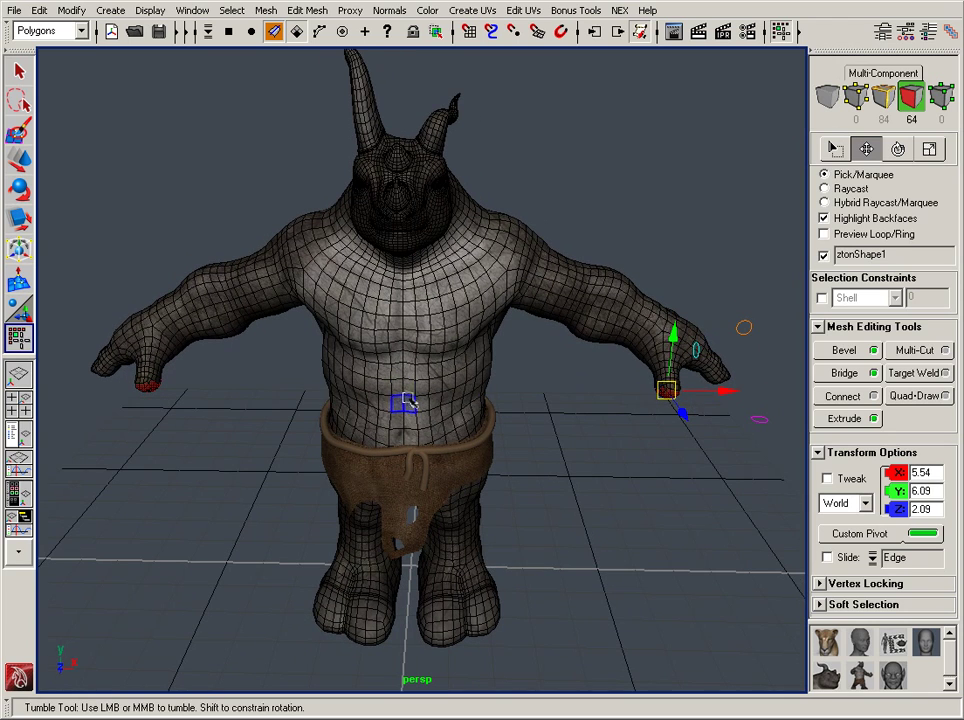
Step: Add one face just above the tip of the opposite hand's thumb to the symmetric selection
{"action": "left_click_drag", "start_coordinate": [205, 455], "coordinate": [303, 446], "text": "alt"}
{"action": "right_click_drag", "start_coordinate": [303, 446], "coordinate": [430, 449], "text": "alt"}
{"action": "middle_click_drag", "start_coordinate": [325, 440], "coordinate": [505, 455], "text": "alt"}
{"action": "right_click_drag", "start_coordinate": [470, 456], "coordinate": [547, 462], "text": "alt"}
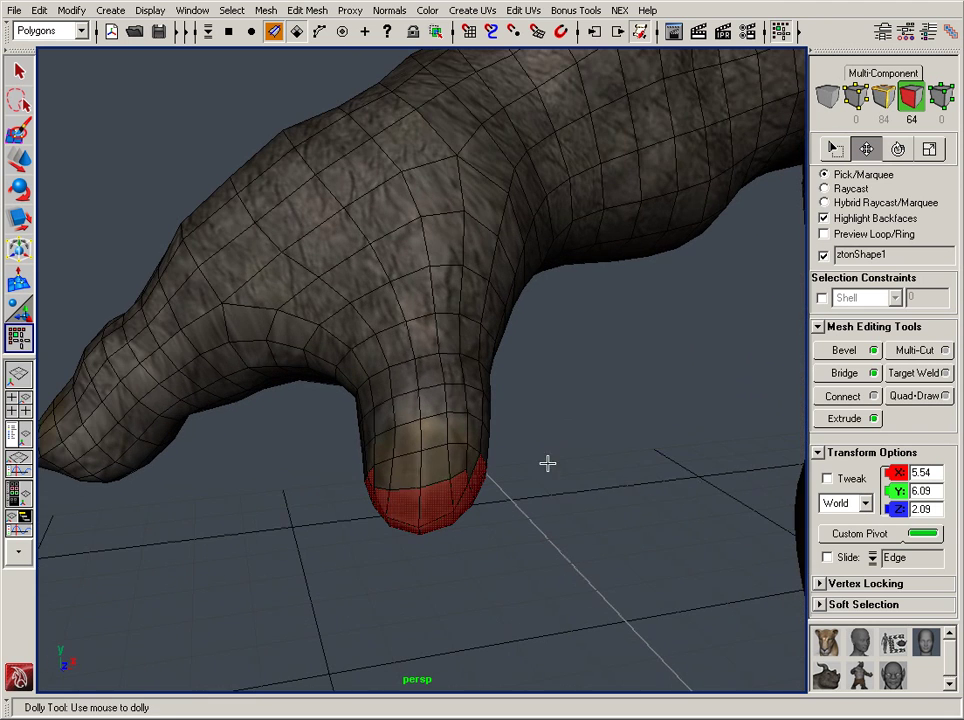
{"action": "left_click", "coordinate": [437, 466], "text": "shift"}
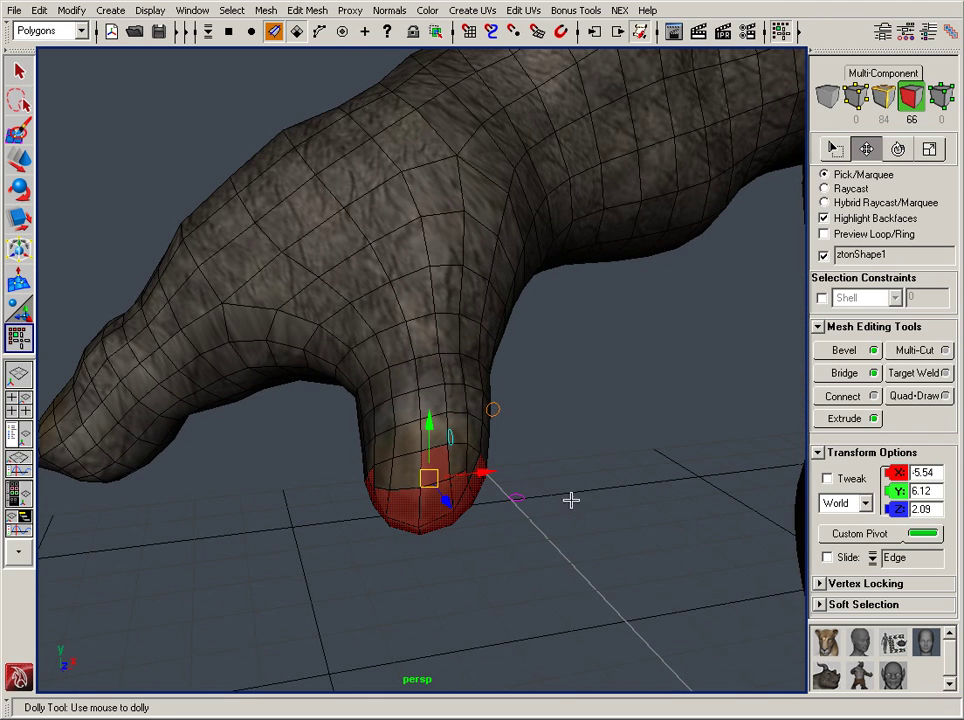
Step: Examine the symmetric thumb selection on both hands and cycle the manipulator through rotate and scale back to move
{"action": "right_click_drag", "start_coordinate": [572, 501], "coordinate": [515, 471], "text": "alt"}
{"action": "right_click_drag", "start_coordinate": [583, 440], "coordinate": [405, 405], "text": "alt"}
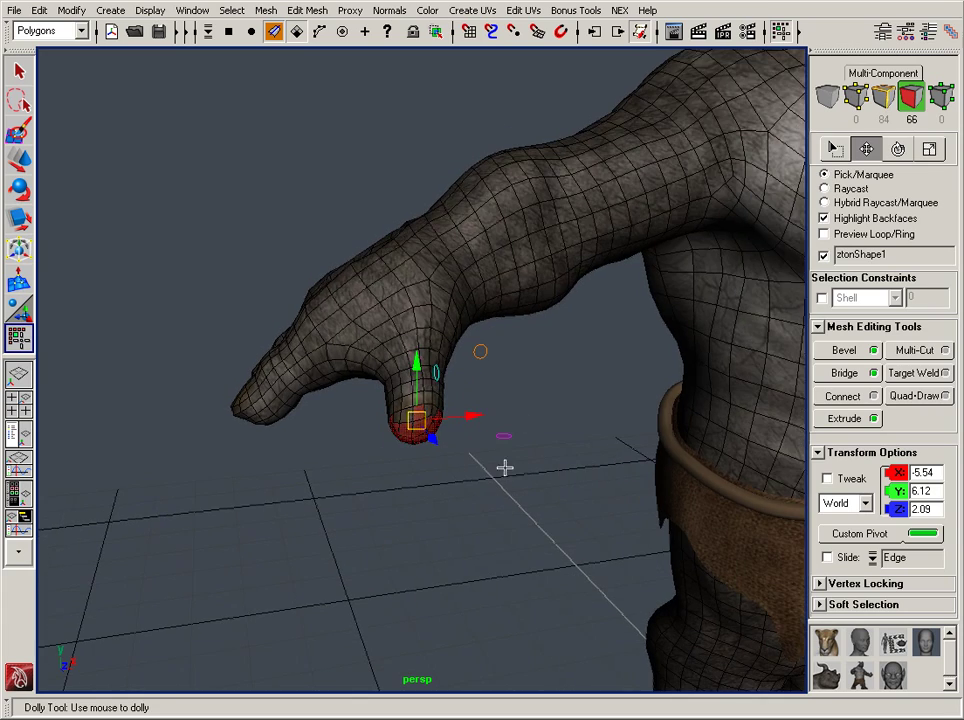
{"action": "right_click_drag", "start_coordinate": [548, 463], "coordinate": [420, 426], "text": "alt"}
{"action": "middle_click_drag", "start_coordinate": [531, 450], "coordinate": [392, 450], "text": "alt"}
{"action": "left_click_drag", "start_coordinate": [452, 463], "coordinate": [398, 452], "text": "alt"}
{"action": "middle_click_drag", "start_coordinate": [398, 452], "coordinate": [337, 456], "text": "alt"}
{"action": "right_click_drag", "start_coordinate": [390, 468], "coordinate": [417, 476], "text": "alt"}
{"action": "left_click_drag", "start_coordinate": [417, 476], "coordinate": [375, 472], "text": "alt"}
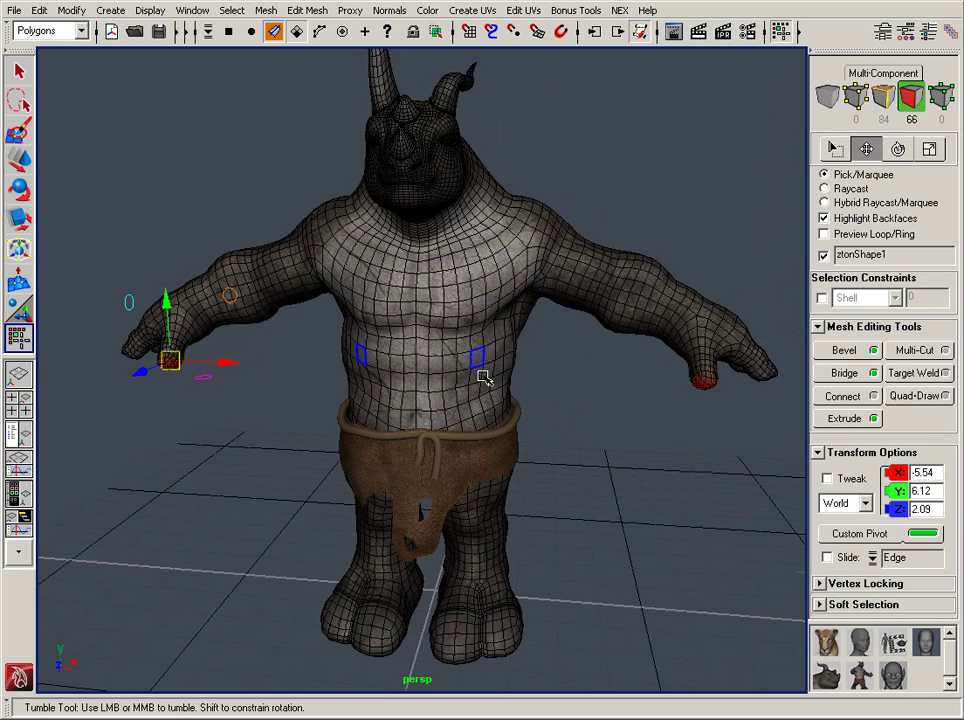
{"action": "right_click_drag", "start_coordinate": [447, 399], "coordinate": [469, 409], "text": "alt"}
{"action": "key", "text": "e"}
{"action": "key", "text": "r"}
{"action": "key", "text": "e"}
{"action": "key", "text": "w"}
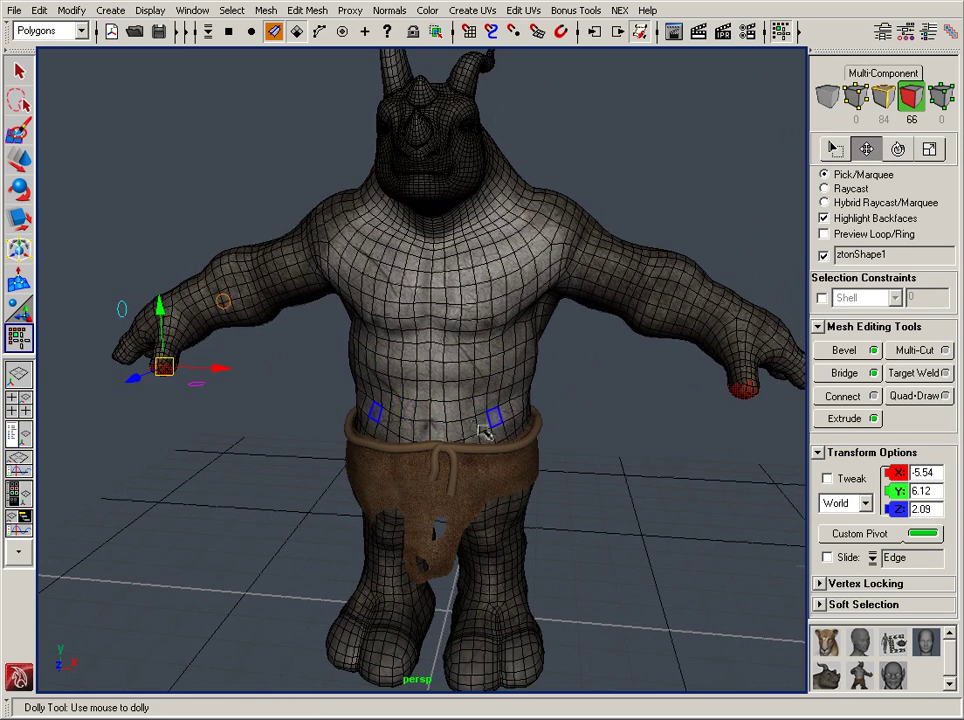
Step: Select the faces at the side of the waist around the belt with symmetry active
{"action": "left_click_drag", "start_coordinate": [482, 430], "coordinate": [527, 438]}
{"action": "right_click_drag", "start_coordinate": [550, 382], "coordinate": [632, 429], "text": "alt"}
{"action": "left_click_drag", "start_coordinate": [632, 429], "coordinate": [600, 383], "text": "alt"}
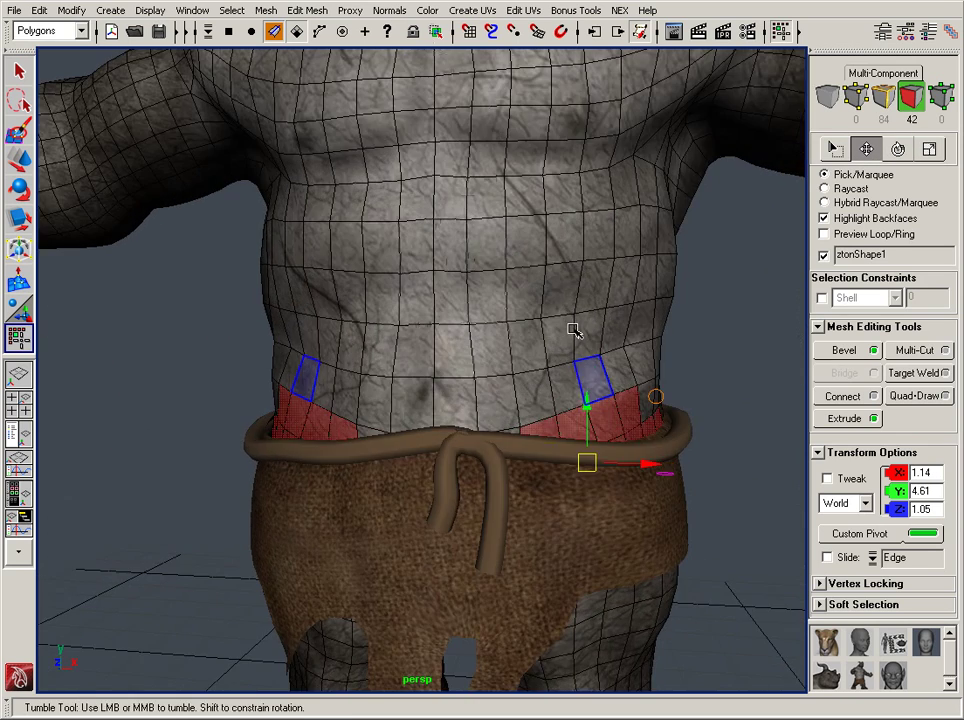
Step: Select a few faces on the side of the abdomen and toggle the surrounding block of faces into the selection
{"action": "left_click", "coordinate": [564, 298]}
{"action": "middle_click_drag", "start_coordinate": [564, 300], "coordinate": [547, 391], "text": "alt"}
{"action": "right_click_drag", "start_coordinate": [547, 391], "coordinate": [552, 388], "text": "alt"}
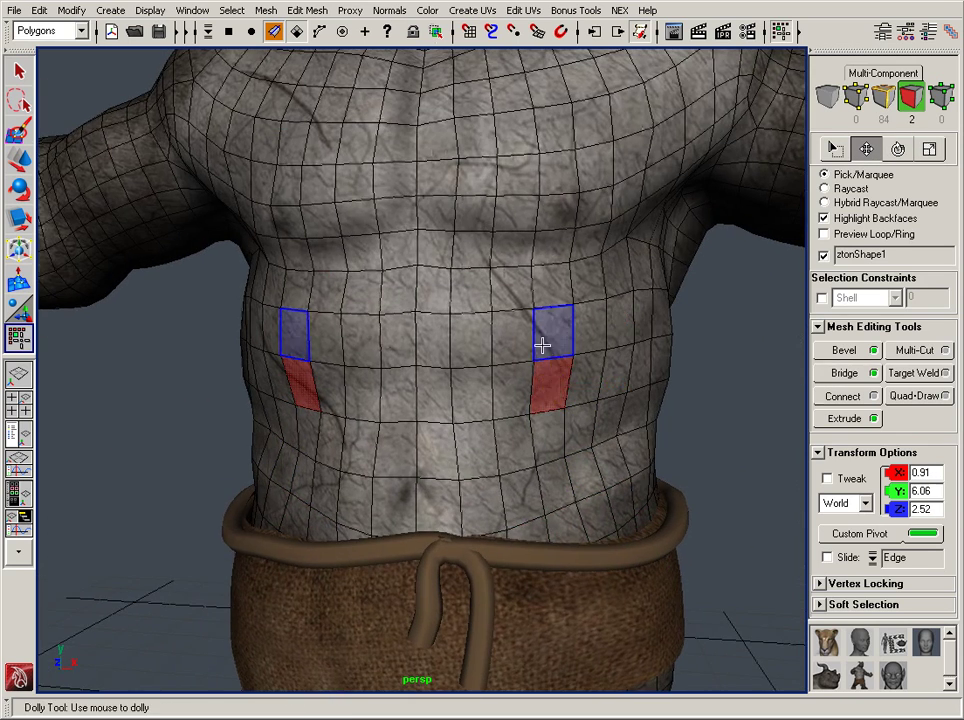
{"action": "left_click", "coordinate": [543, 344], "text": "shift"}
{"action": "left_click", "coordinate": [517, 346], "text": "shift"}
{"action": "left_click", "coordinate": [514, 389], "text": "shift"}
{"action": "mouse_move", "coordinate": [550, 255]}
{"action": "left_mouse_down", "text": "shift"}
{"action": "mouse_move", "coordinate": [628, 366]}
{"action": "mouse_move", "coordinate": [510, 329]}
{"action": "mouse_move", "coordinate": [564, 445]}
{"action": "mouse_move", "coordinate": [585, 425]}
{"action": "left_mouse_up", "text": "shift"}
{"action": "right_click_drag", "start_coordinate": [625, 413], "coordinate": [565, 426], "text": "alt"}
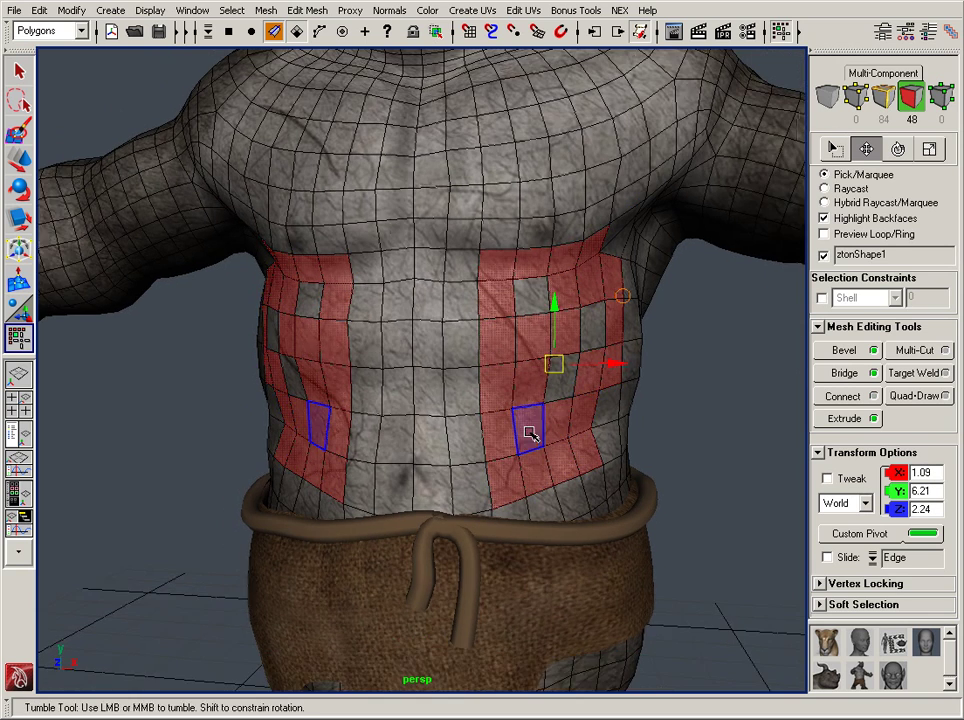
Step: Enable soft selection, widen its falloff around the abdomen faces, and move them slightly upward
{"action": "left_click_drag", "start_coordinate": [531, 434], "coordinate": [500, 415], "text": "alt"}
{"action": "right_click_drag", "start_coordinate": [500, 415], "coordinate": [474, 400], "text": "alt"}
{"action": "left_click_drag", "start_coordinate": [500, 400], "coordinate": [491, 424], "text": "alt"}
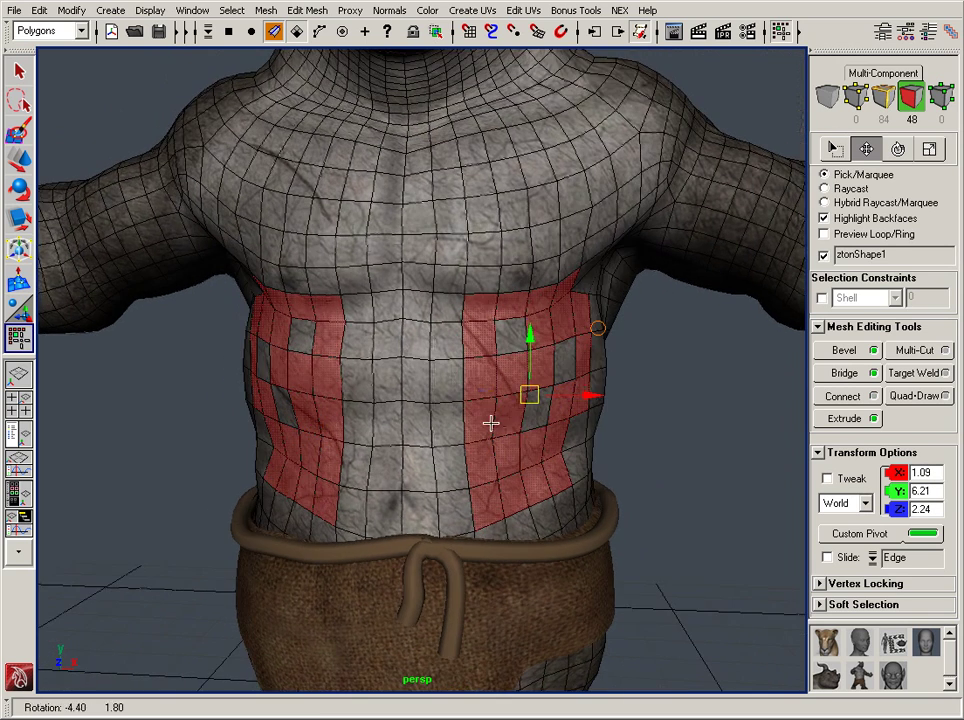
{"action": "key", "text": "b"}
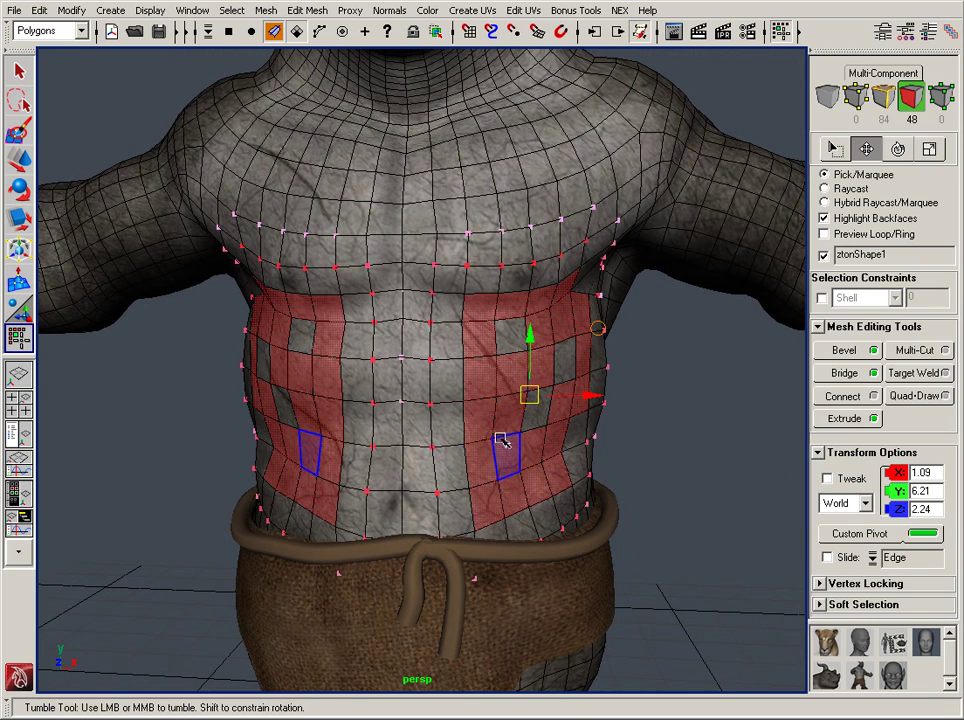
{"action": "left_click_drag", "start_coordinate": [553, 454], "coordinate": [537, 451]}
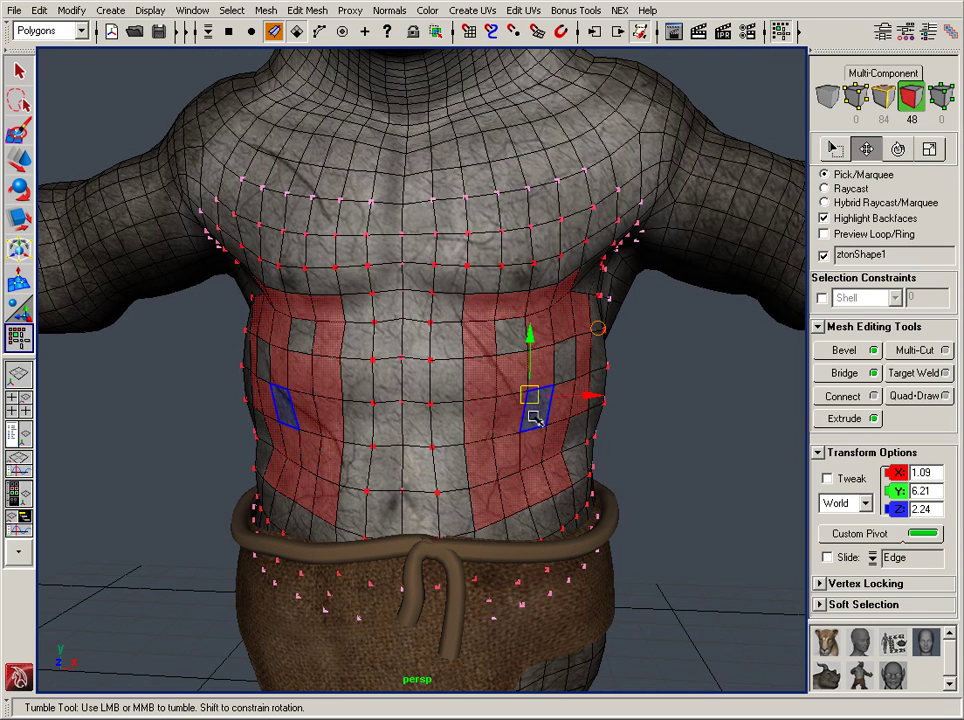
{"action": "mouse_move", "coordinate": [533, 397]}
{"action": "left_mouse_down"}
{"action": "mouse_move", "coordinate": [559, 378]}
{"action": "mouse_move", "coordinate": [546, 395]}
{"action": "mouse_move", "coordinate": [591, 385]}
{"action": "mouse_move", "coordinate": [537, 383]}
{"action": "mouse_move", "coordinate": [454, 430]}
{"action": "mouse_move", "coordinate": [341, 440]}
{"action": "mouse_move", "coordinate": [342, 448]}
{"action": "mouse_move", "coordinate": [366, 438]}
{"action": "left_mouse_up"}
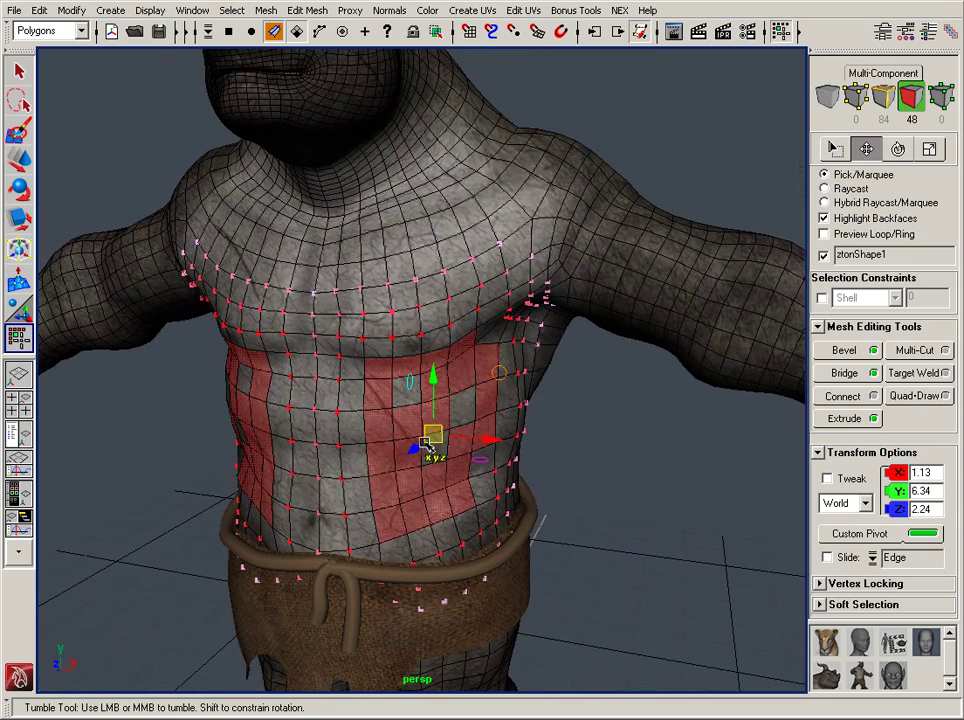
Step: Try pulling the abdomen sides outward, first with the current and then with a wider soft selection falloff, undoing each move
{"action": "mouse_move", "coordinate": [424, 441]}
{"action": "left_mouse_down"}
{"action": "mouse_move", "coordinate": [419, 449]}
{"action": "mouse_move", "coordinate": [525, 439]}
{"action": "left_mouse_up"}
{"action": "key", "text": "ctrl+z"}
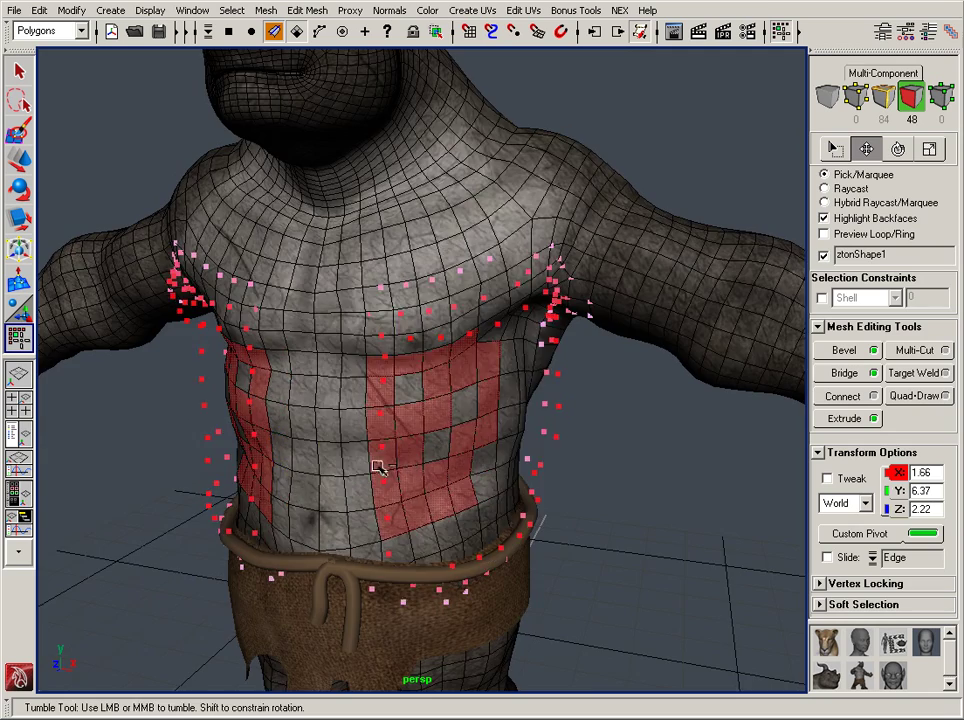
{"action": "left_click_drag", "start_coordinate": [379, 465], "coordinate": [424, 402], "text": "alt"}
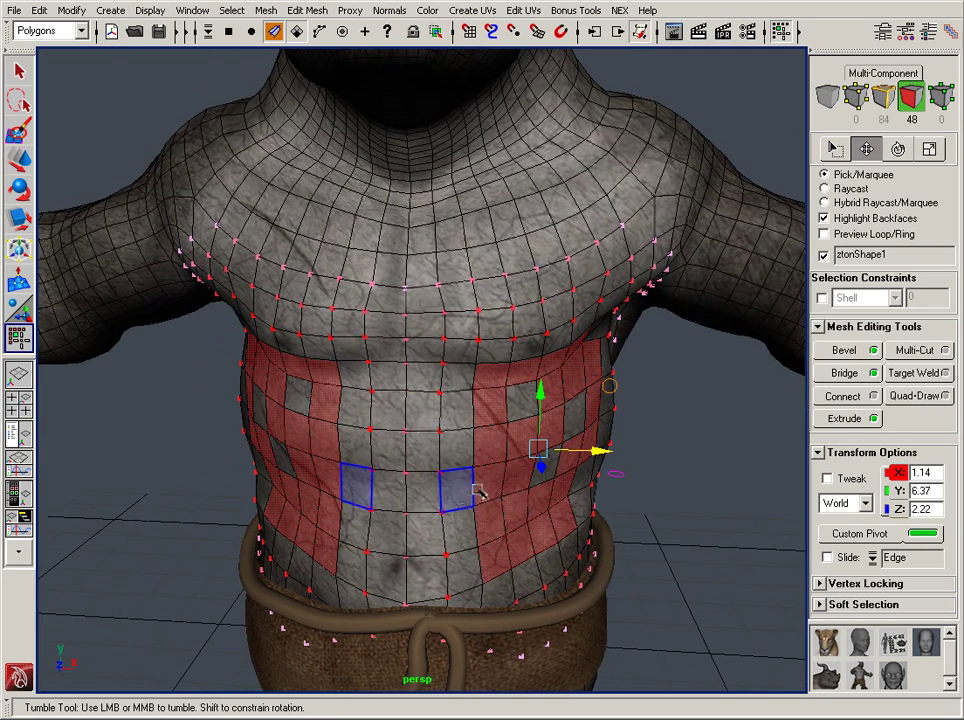
{"action": "left_click_drag", "start_coordinate": [487, 487], "coordinate": [577, 441]}
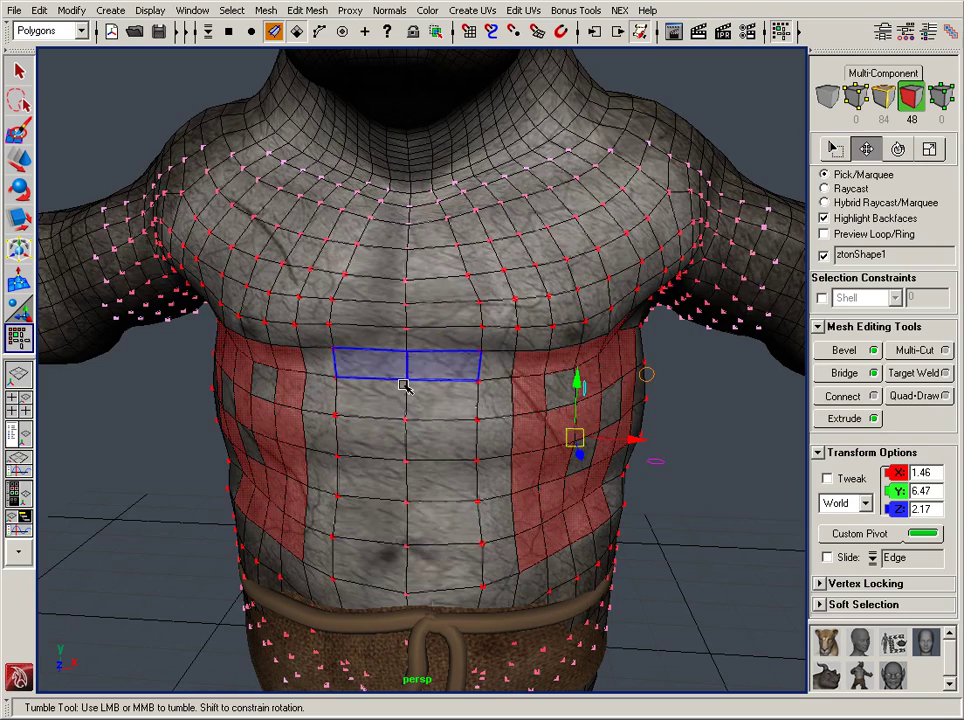
{"action": "key", "text": "ctrl+z"}
Step: Select a single face on the character's cheek with symmetry active
{"action": "right_click_drag", "start_coordinate": [568, 441], "coordinate": [450, 424], "text": "alt"}
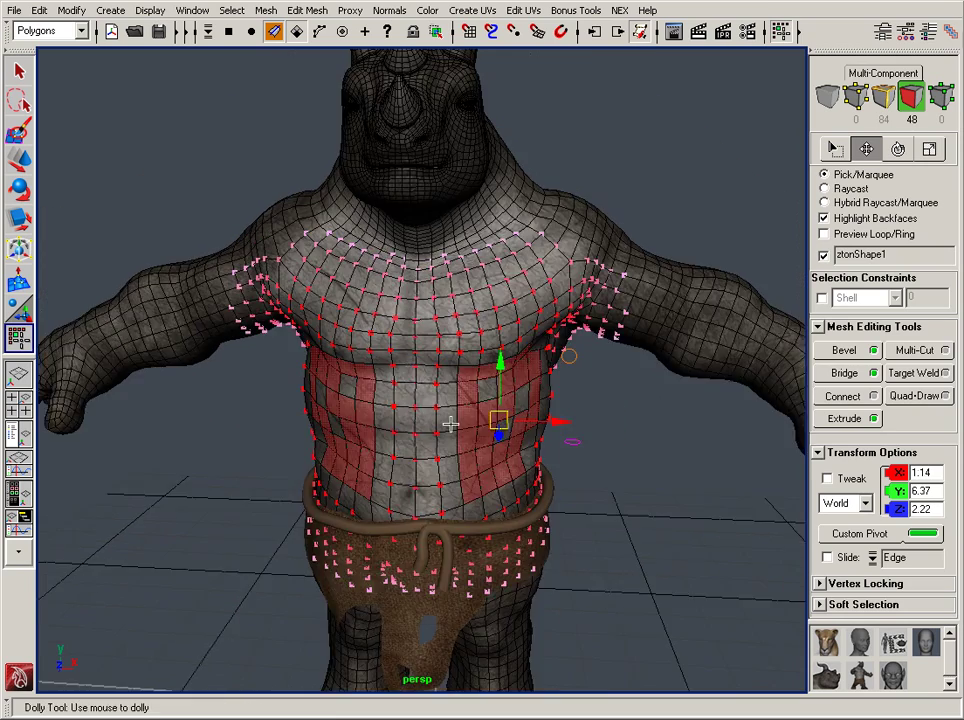
{"action": "middle_click_drag", "start_coordinate": [450, 424], "coordinate": [440, 502], "text": "alt"}
{"action": "right_click_drag", "start_coordinate": [480, 504], "coordinate": [530, 503], "text": "alt"}
{"action": "left_click", "coordinate": [463, 212]}
{"action": "middle_click_drag", "start_coordinate": [475, 297], "coordinate": [490, 445], "text": "alt"}
{"action": "right_click_drag", "start_coordinate": [490, 445], "coordinate": [548, 410], "text": "alt"}
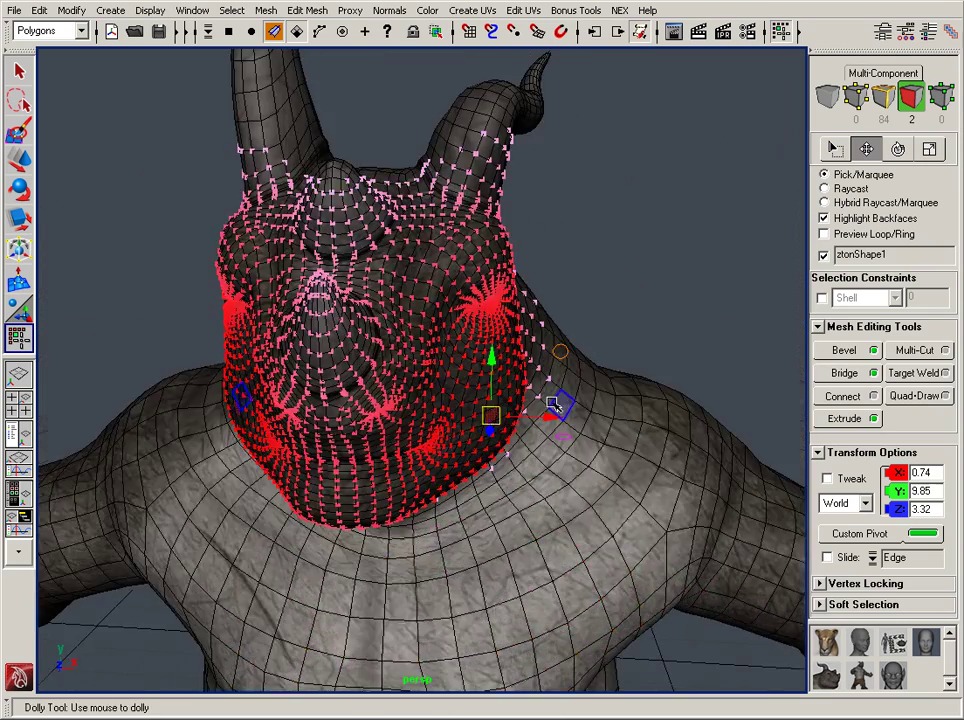
Step: Reduce the soft selection falloff to the cheek area and pull the cheeks outward and upward
{"action": "left_click_drag", "start_coordinate": [553, 405], "coordinate": [572, 384], "text": "alt"}
{"action": "right_click_drag", "start_coordinate": [572, 384], "coordinate": [520, 444], "text": "alt"}
{"action": "key", "text": "b"}
{"action": "left_click_drag", "start_coordinate": [575, 405], "coordinate": [400, 412]}
{"action": "middle_click_drag", "start_coordinate": [458, 416], "coordinate": [444, 430], "text": "alt"}
{"action": "right_click_drag", "start_coordinate": [444, 430], "coordinate": [492, 424], "text": "alt"}
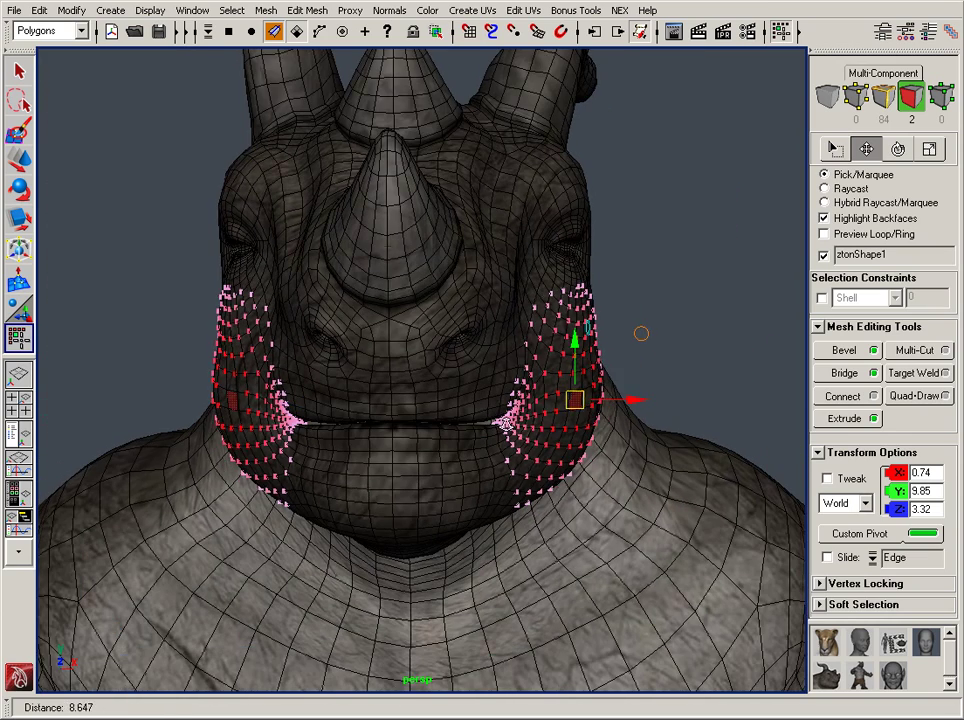
{"action": "left_click_drag", "start_coordinate": [573, 400], "coordinate": [401, 443]}
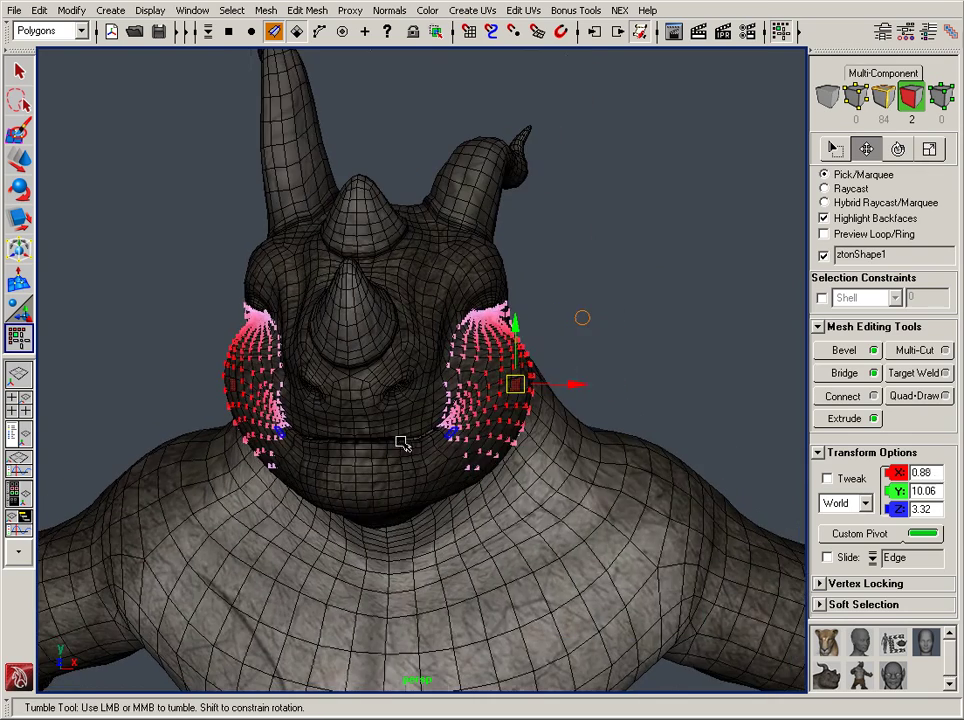
Step: Clear the cheek face selection and inspect the reshaped cheeks from the side of the head
{"action": "left_click", "coordinate": [678, 373]}
{"action": "right_click_drag", "start_coordinate": [553, 463], "coordinate": [424, 447], "text": "alt"}
{"action": "left_click_drag", "start_coordinate": [410, 448], "coordinate": [465, 456], "text": "alt"}
{"action": "right_click_drag", "start_coordinate": [465, 456], "coordinate": [511, 448], "text": "alt"}
{"action": "middle_click_drag", "start_coordinate": [511, 448], "coordinate": [470, 508], "text": "alt"}
{"action": "right_click_drag", "start_coordinate": [470, 508], "coordinate": [465, 495], "text": "alt"}
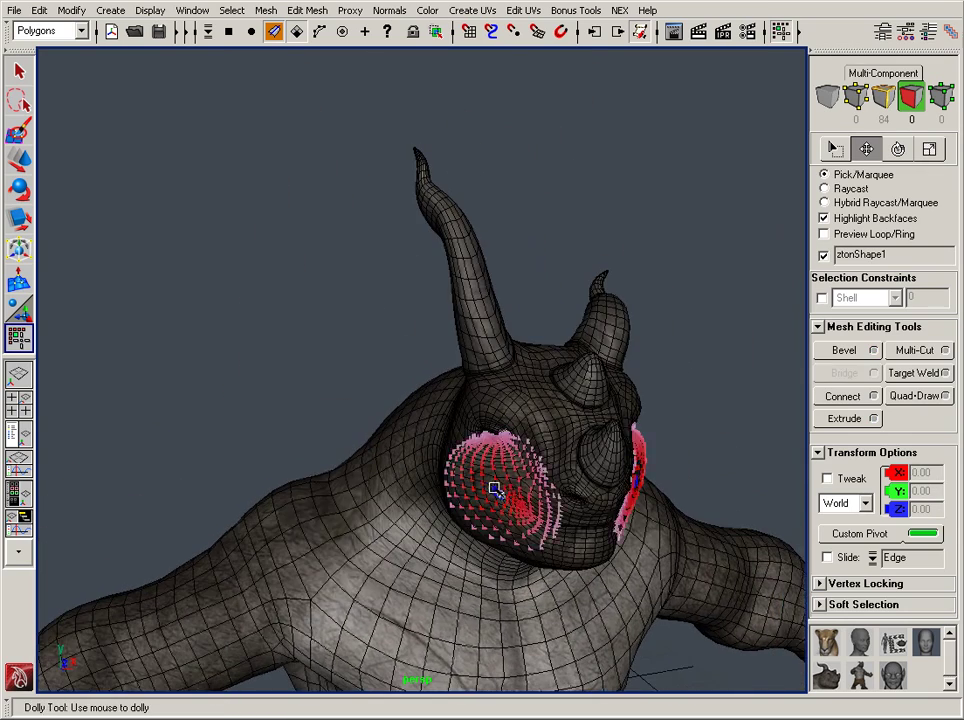
Step: Examine the reshaped cheeks and the uneven horns from the front and from the side of the head
{"action": "middle_click_drag", "start_coordinate": [455, 486], "coordinate": [448, 489], "text": "alt"}
{"action": "right_click_drag", "start_coordinate": [448, 489], "coordinate": [428, 478], "text": "alt"}
{"action": "left_click_drag", "start_coordinate": [428, 478], "coordinate": [385, 430], "text": "alt"}
{"action": "middle_click_drag", "start_coordinate": [400, 415], "coordinate": [478, 522], "text": "alt"}
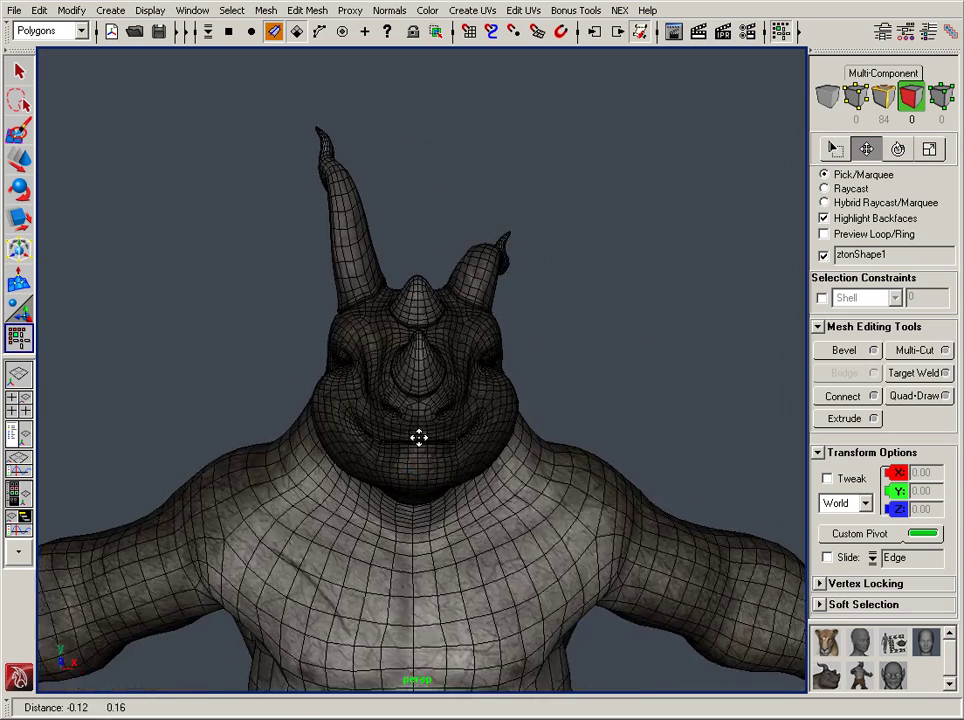
{"action": "right_click_drag", "start_coordinate": [478, 522], "coordinate": [499, 517], "text": "alt"}
{"action": "left_click_drag", "start_coordinate": [370, 418], "coordinate": [500, 431], "text": "alt"}
{"action": "middle_click_drag", "start_coordinate": [500, 434], "coordinate": [436, 454], "text": "alt"}
{"action": "right_click_drag", "start_coordinate": [436, 454], "coordinate": [530, 456], "text": "alt"}
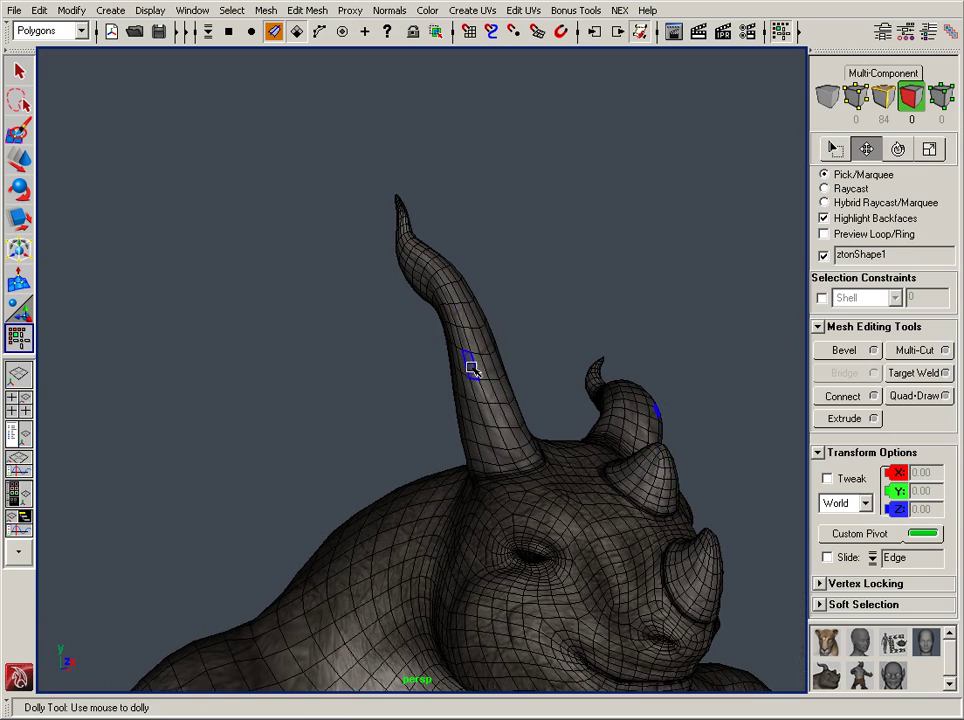
Step: Select the horn and upper head faces from the tall horn's side and try symmetrizing them
{"action": "left_click_drag", "start_coordinate": [508, 440], "coordinate": [375, 452], "text": "alt"}
{"action": "left_click_drag", "start_coordinate": [281, 446], "coordinate": [284, 534]}
{"action": "right_click_drag", "start_coordinate": [284, 534], "coordinate": [421, 505], "text": "alt"}
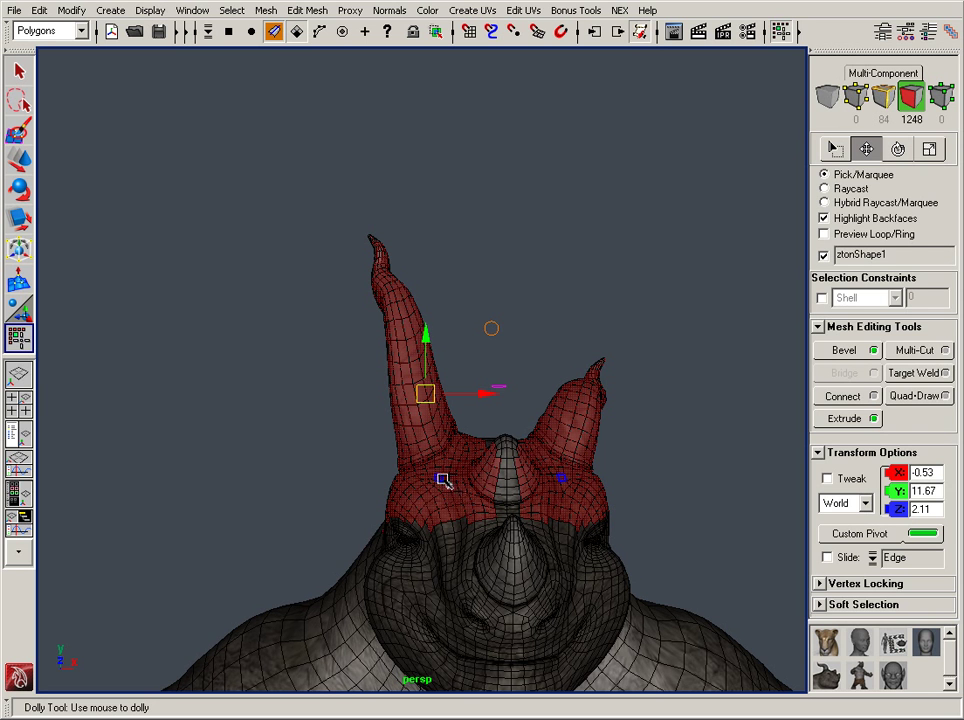
{"action": "left_click", "coordinate": [450, 469]}
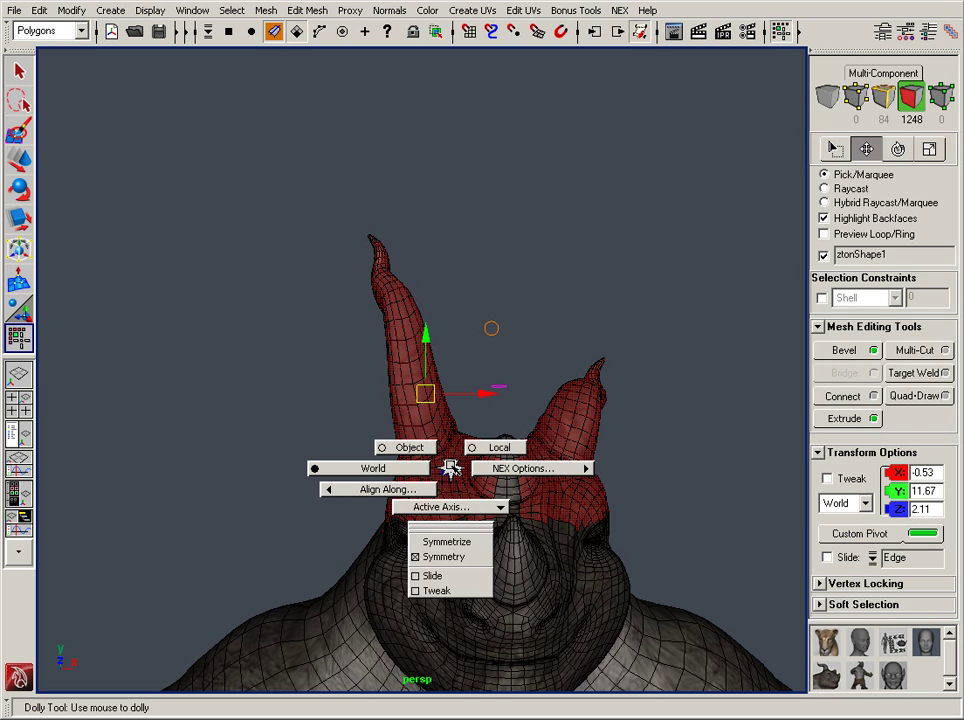
{"action": "left_click", "coordinate": [455, 543]}
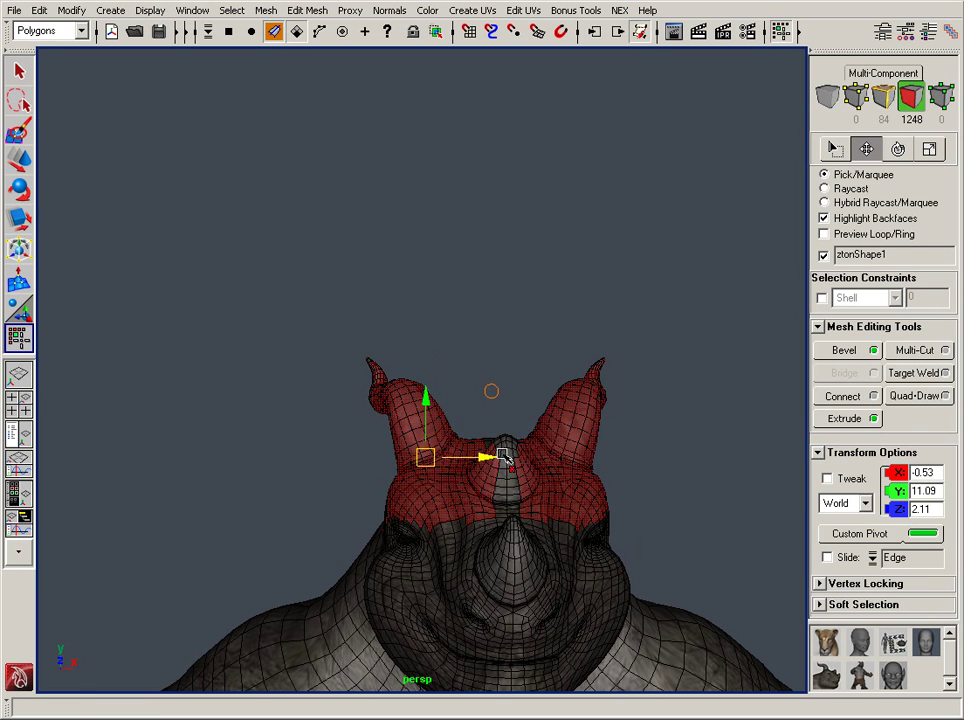
Step: Examine the symmetrized horns and forehead from several angles
{"action": "right_click_drag", "start_coordinate": [594, 469], "coordinate": [478, 430], "text": "alt"}
{"action": "mouse_move", "coordinate": [443, 453]}
{"action": "left_mouse_down", "text": "alt"}
{"action": "mouse_move", "coordinate": [490, 466]}
{"action": "mouse_move", "coordinate": [440, 472]}
{"action": "left_mouse_up", "text": "alt"}
{"action": "right_click_drag", "start_coordinate": [440, 472], "coordinate": [505, 490], "text": "alt"}
{"action": "left_click_drag", "start_coordinate": [505, 490], "coordinate": [519, 499], "text": "alt"}
{"action": "middle_click_drag", "start_coordinate": [491, 503], "coordinate": [468, 483], "text": "alt"}
{"action": "right_click_drag", "start_coordinate": [468, 483], "coordinate": [494, 486], "text": "alt"}
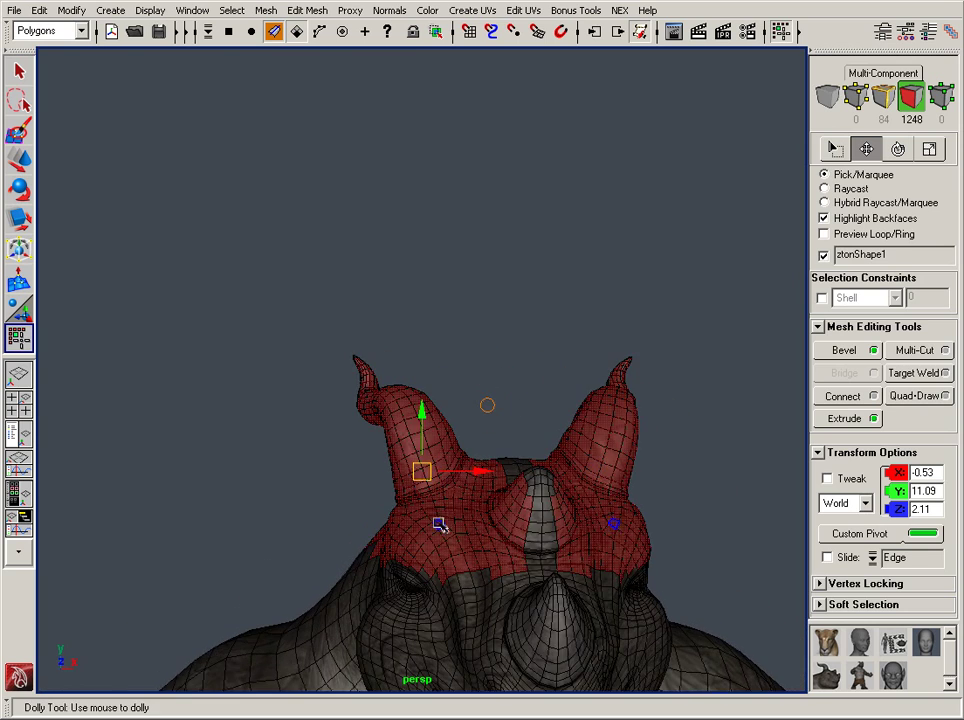
{"action": "right_click_drag", "start_coordinate": [626, 497], "coordinate": [534, 426], "text": "alt"}
{"action": "right_click_drag", "start_coordinate": [462, 461], "coordinate": [532, 505], "text": "alt"}
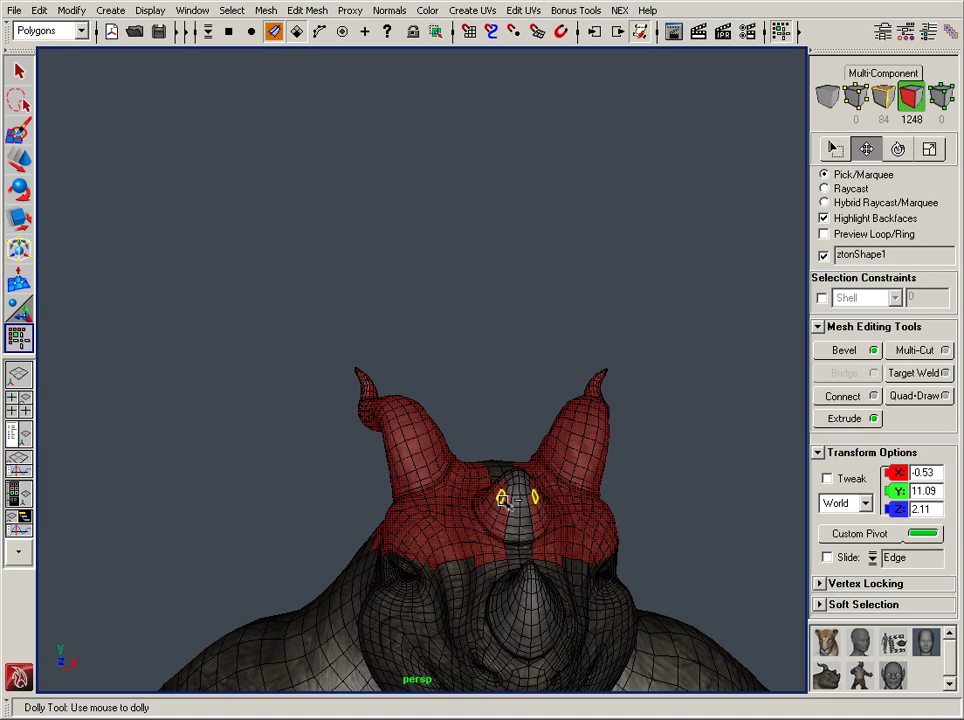
Step: Undo the symmetrize operation on the horns and clear the face selection
{"action": "key", "text": "ctrl+z"}
{"action": "key", "text": "ctrl+z"}
{"action": "right_click_drag", "start_coordinate": [688, 472], "coordinate": [596, 446], "text": "alt"}
{"action": "left_click", "coordinate": [625, 400]}
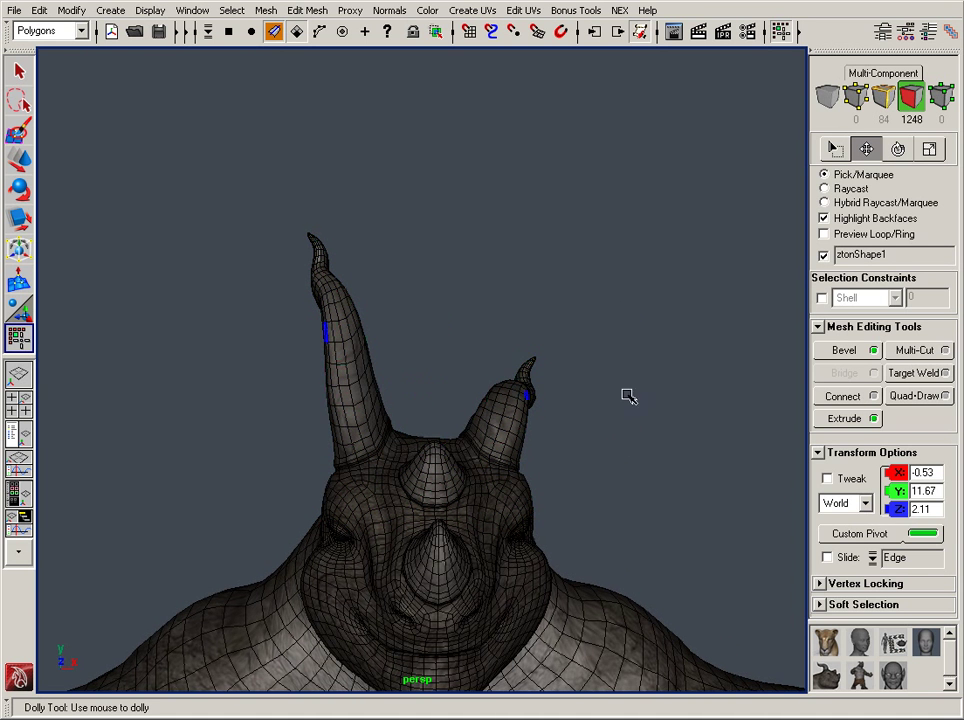
Step: Select the horn and upper head faces from the short horn's side and symmetrize them to match the tall horn
{"action": "left_click_drag", "start_coordinate": [637, 261], "coordinate": [615, 270]}
{"action": "left_click_drag", "start_coordinate": [454, 470], "coordinate": [469, 509]}
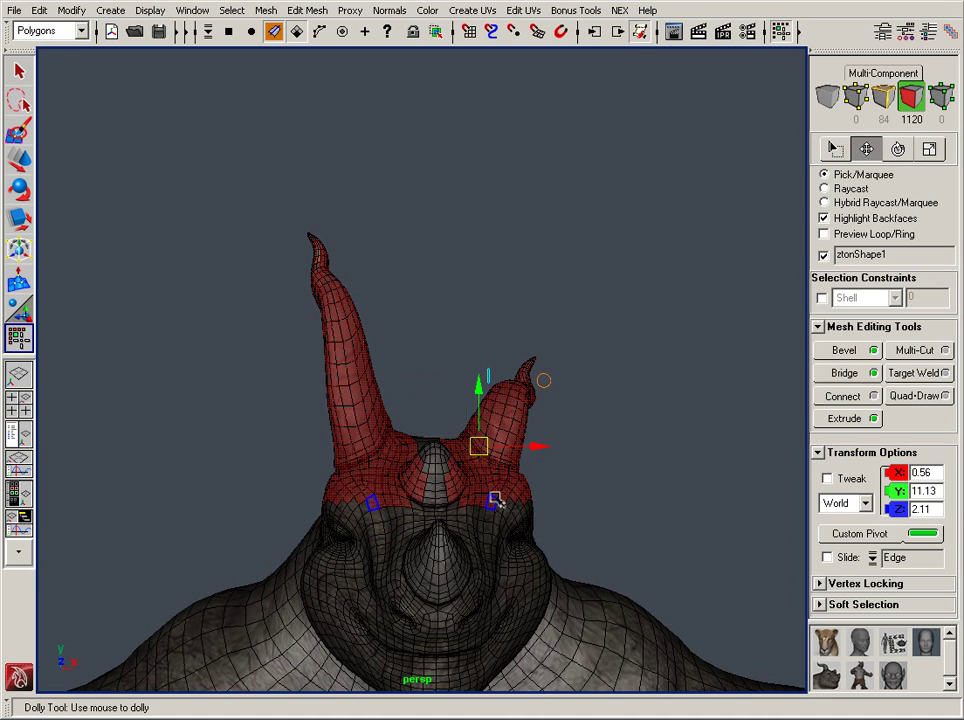
{"action": "right_click_drag", "start_coordinate": [498, 483], "coordinate": [493, 556], "text": "ctrl+shift"}
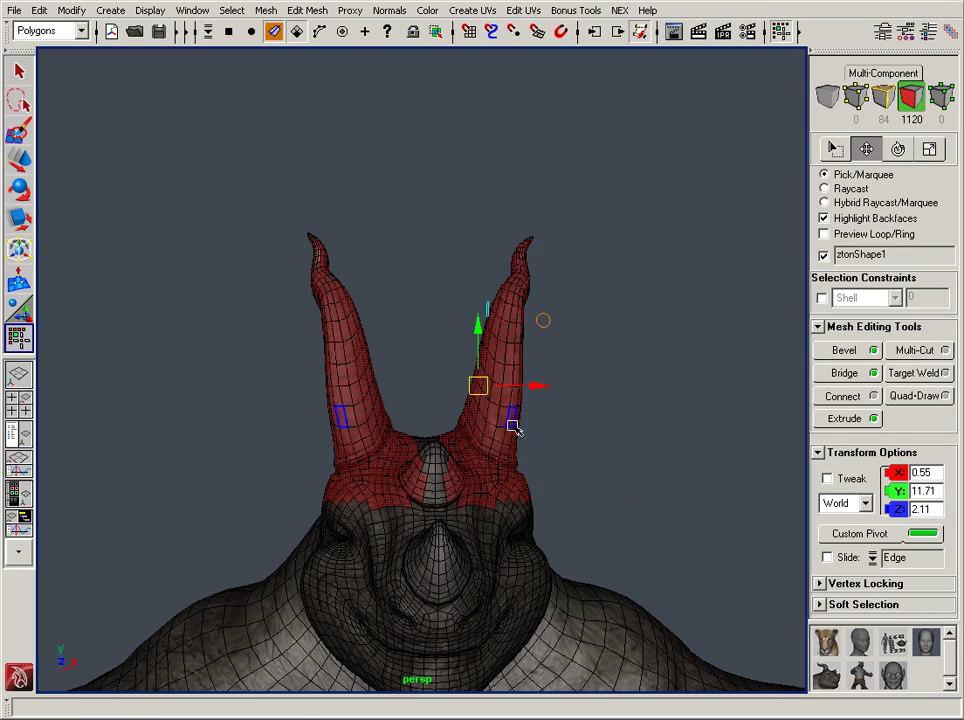
Step: Examine the matching tall horns from the side, then the whole character from the front
{"action": "left_click_drag", "start_coordinate": [513, 426], "coordinate": [672, 382], "text": "alt"}
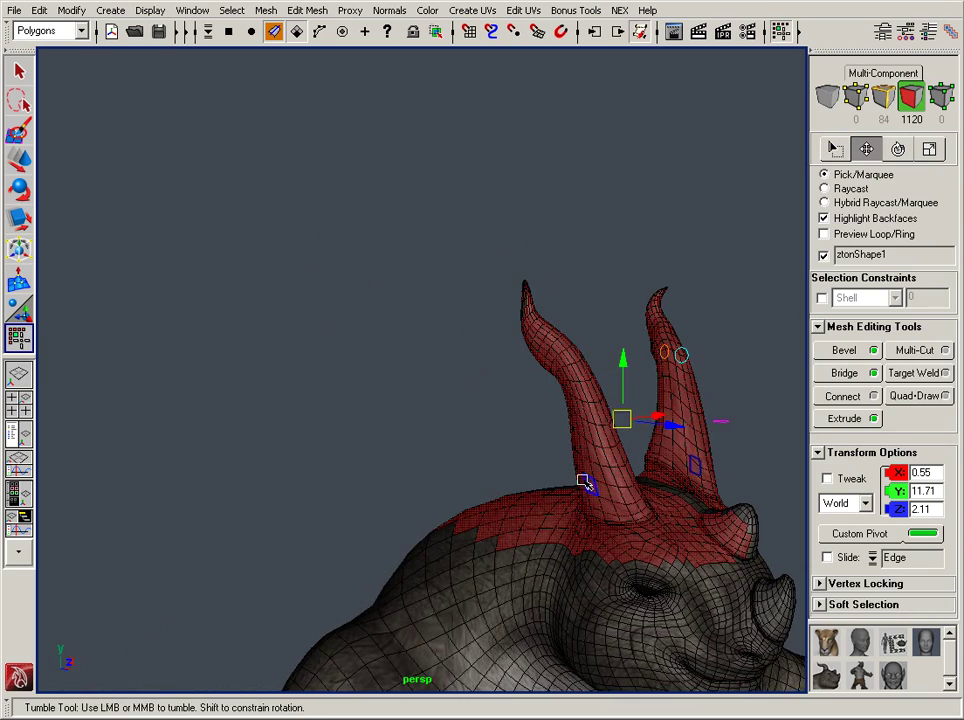
{"action": "left_click_drag", "start_coordinate": [585, 483], "coordinate": [465, 470], "text": "alt"}
{"action": "right_click_drag", "start_coordinate": [465, 470], "coordinate": [428, 471], "text": "alt"}
{"action": "middle_click_drag", "start_coordinate": [440, 480], "coordinate": [505, 320], "text": "alt"}
{"action": "right_click_drag", "start_coordinate": [545, 345], "coordinate": [460, 375], "text": "alt"}
{"action": "middle_click_drag", "start_coordinate": [503, 454], "coordinate": [510, 383], "text": "alt"}
{"action": "right_click_drag", "start_coordinate": [510, 383], "coordinate": [455, 341], "text": "alt"}
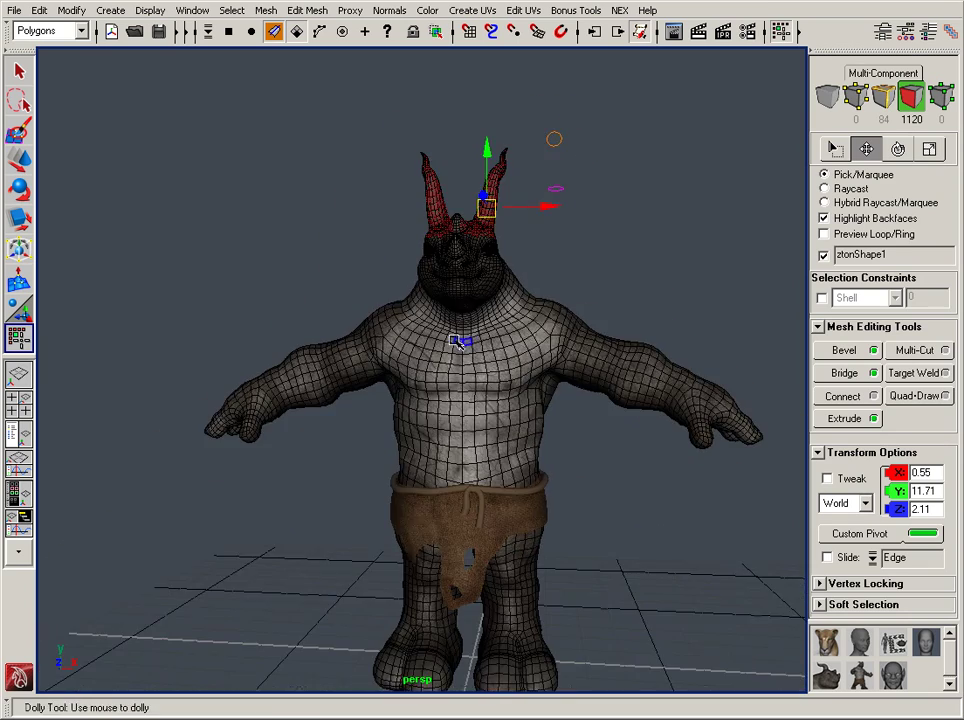
{"action": "left_click_drag", "start_coordinate": [591, 401], "coordinate": [486, 410], "text": "alt"}
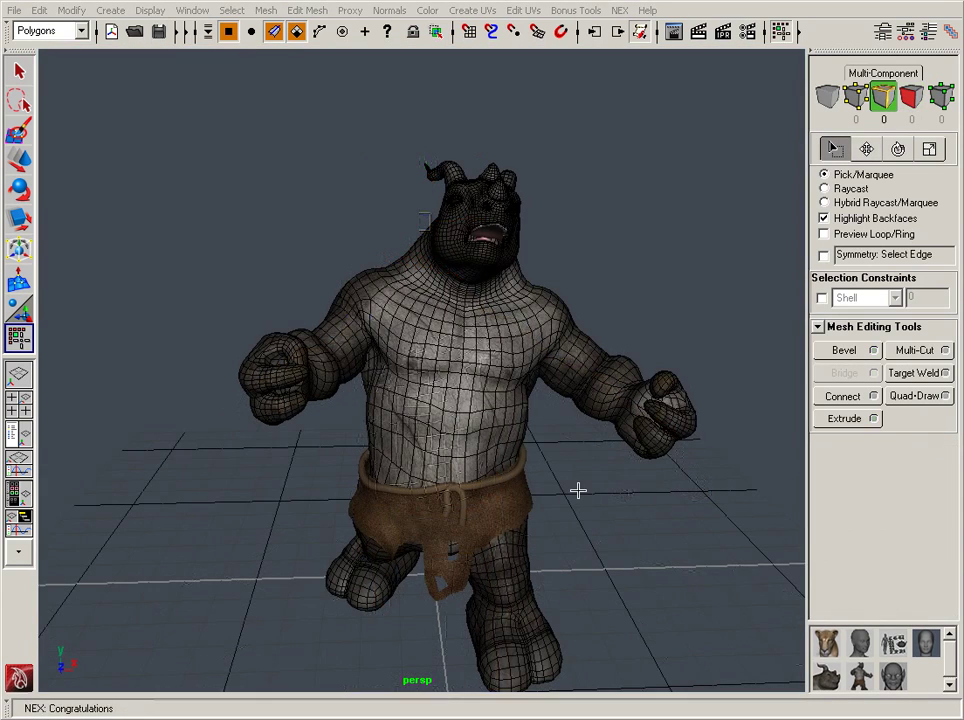
Step: Examine the asymmetrically posed character from the side and front in the perspective view
{"action": "left_click_drag", "start_coordinate": [579, 488], "coordinate": [548, 456], "text": "alt"}
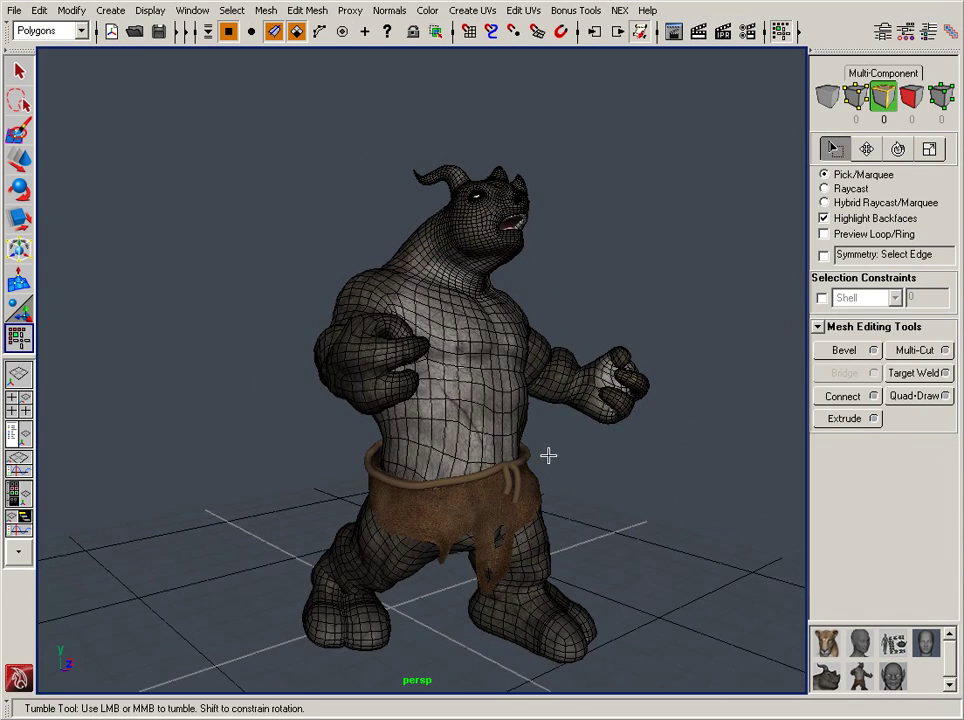
{"action": "left_click_drag", "start_coordinate": [637, 477], "coordinate": [628, 491], "text": "alt"}
{"action": "right_click_drag", "start_coordinate": [622, 490], "coordinate": [587, 488], "text": "alt"}
{"action": "left_click_drag", "start_coordinate": [606, 481], "coordinate": [518, 462], "text": "alt"}
{"action": "middle_click_drag", "start_coordinate": [552, 489], "coordinate": [544, 471], "text": "alt"}
{"action": "right_click_drag", "start_coordinate": [544, 471], "coordinate": [605, 479], "text": "alt"}
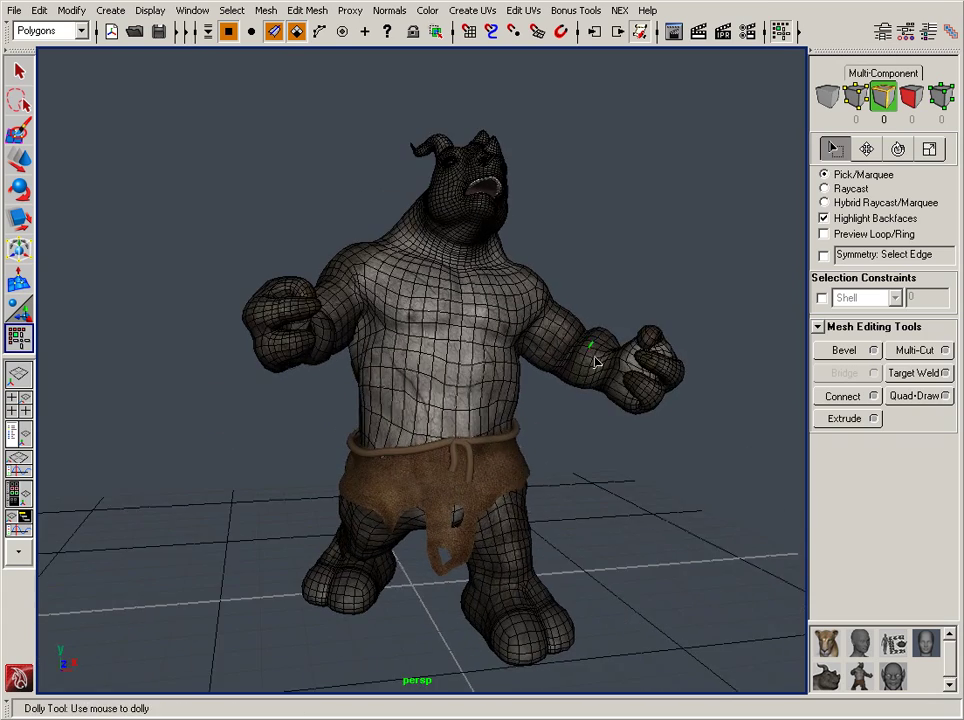
{"action": "left_click_drag", "start_coordinate": [598, 447], "coordinate": [555, 450], "text": "alt"}
Step: Check the posed character's asymmetry in the front view and return to the perspective view
{"action": "key", "text": "space"}
{"action": "key", "text": "space"}
{"action": "middle_click_drag", "start_coordinate": [456, 533], "coordinate": [452, 523], "text": "alt"}
{"action": "right_click_drag", "start_coordinate": [440, 530], "coordinate": [466, 515], "text": "alt"}
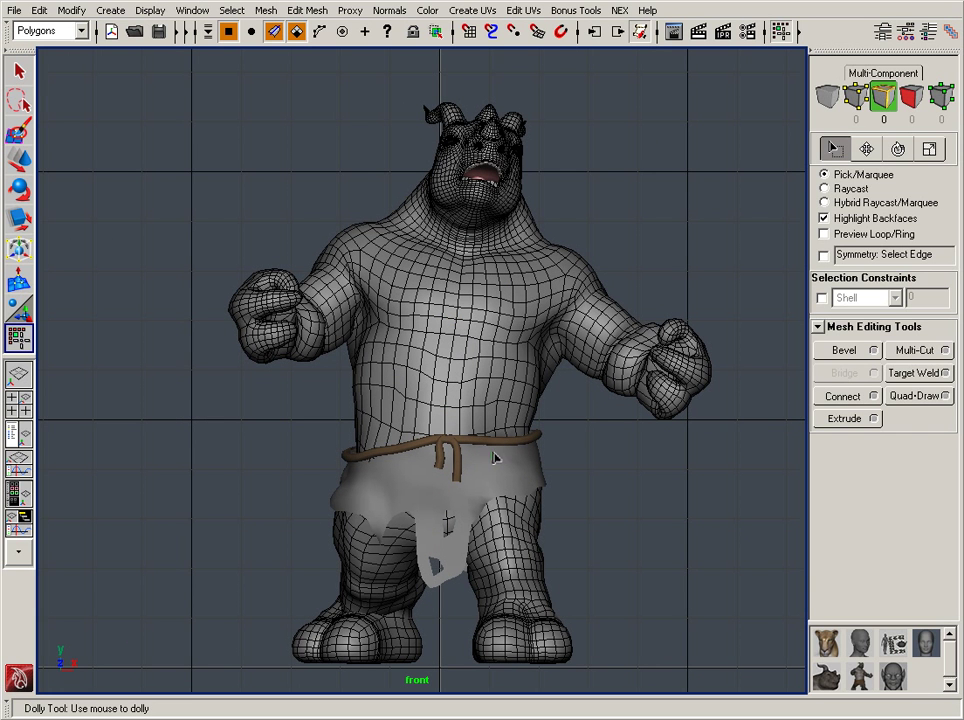
{"action": "key", "text": "space"}
{"action": "key", "text": "space"}
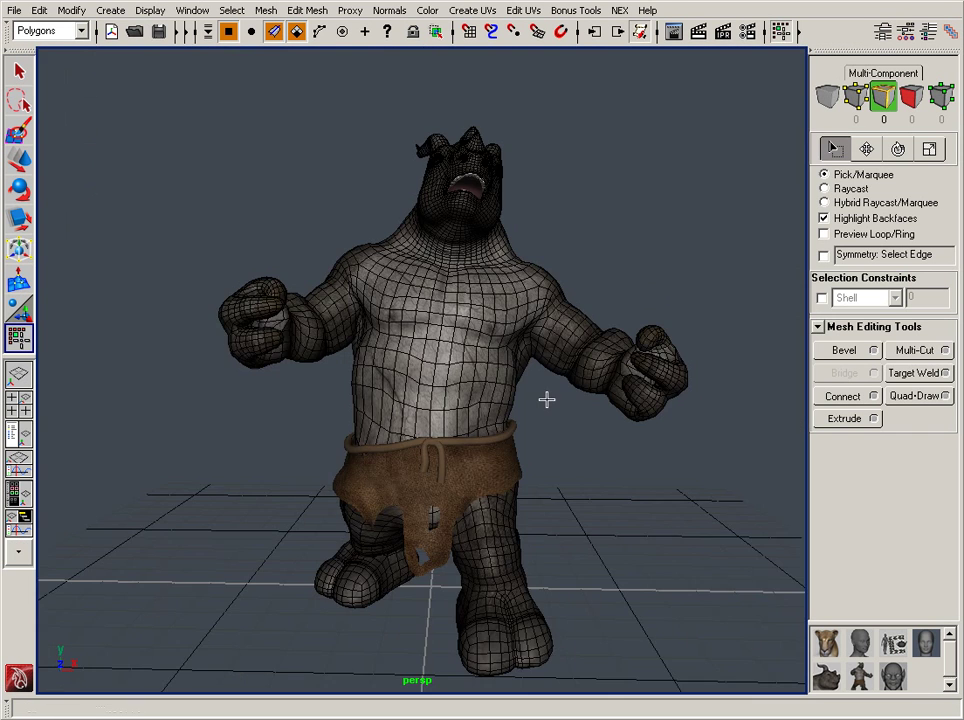
Step: Activate symmetry on the posed mesh using an edge on the abdomen's centre line
{"action": "left_click_drag", "start_coordinate": [547, 398], "coordinate": [508, 380], "text": "alt"}
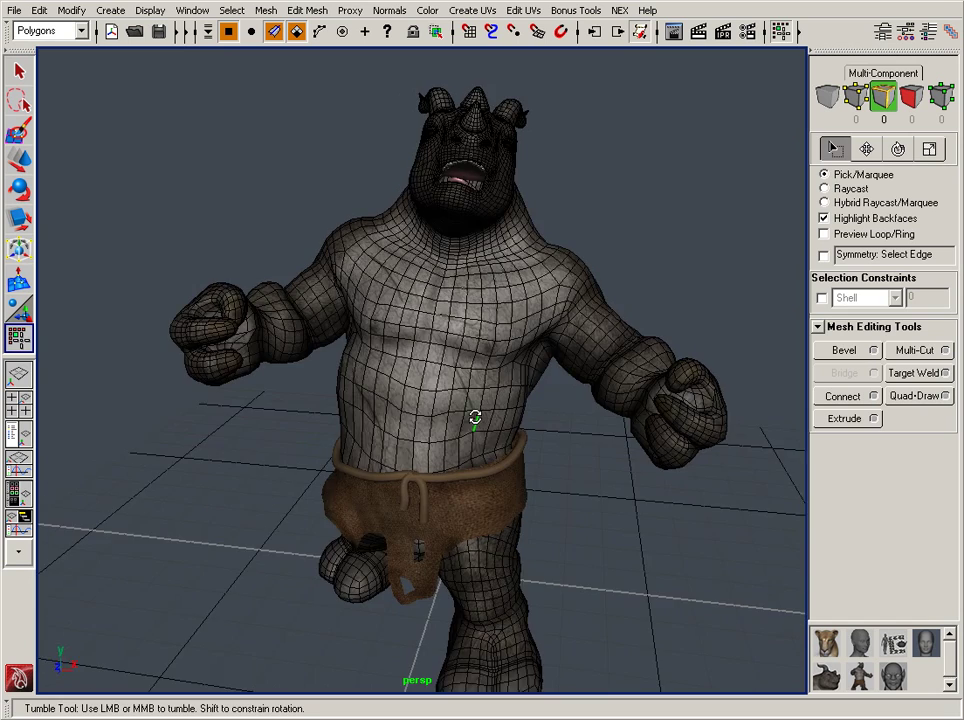
{"action": "left_click_drag", "start_coordinate": [475, 417], "coordinate": [528, 424], "text": "alt"}
{"action": "right_click_drag", "start_coordinate": [528, 424], "coordinate": [643, 439], "text": "alt"}
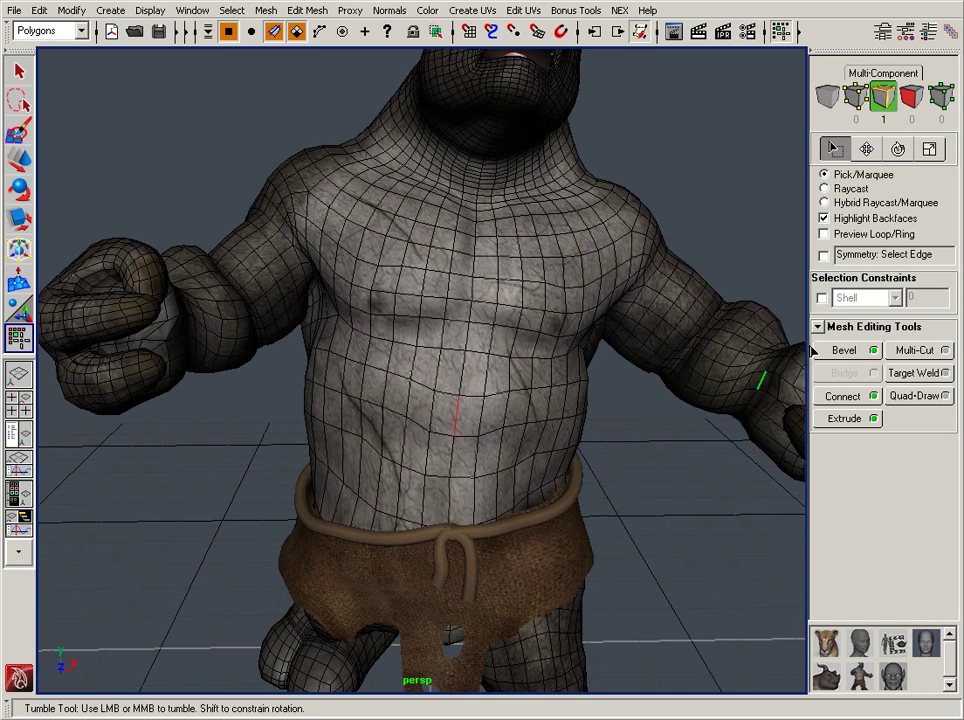
{"action": "left_click", "coordinate": [824, 257]}
{"action": "left_click_drag", "start_coordinate": [492, 462], "coordinate": [531, 458], "text": "alt"}
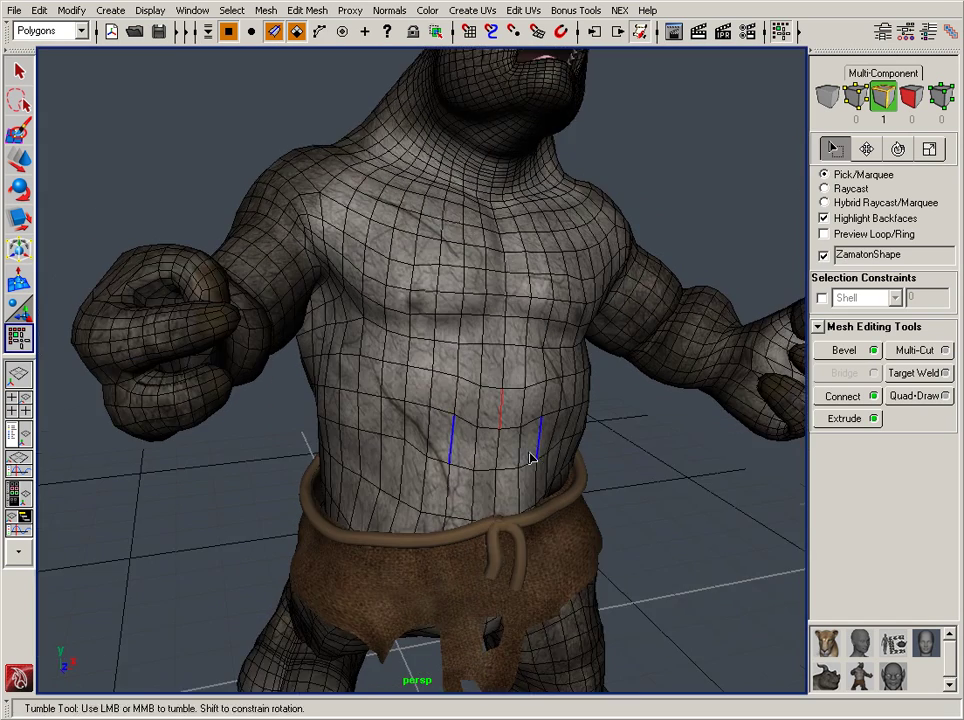
Step: Switch to face selection and check the mirrored face highlighting on the posed character's feet
{"action": "middle_click_drag", "start_coordinate": [532, 458], "coordinate": [522, 224], "text": "alt"}
{"action": "right_click_drag", "start_coordinate": [538, 448], "coordinate": [535, 358], "text": "alt"}
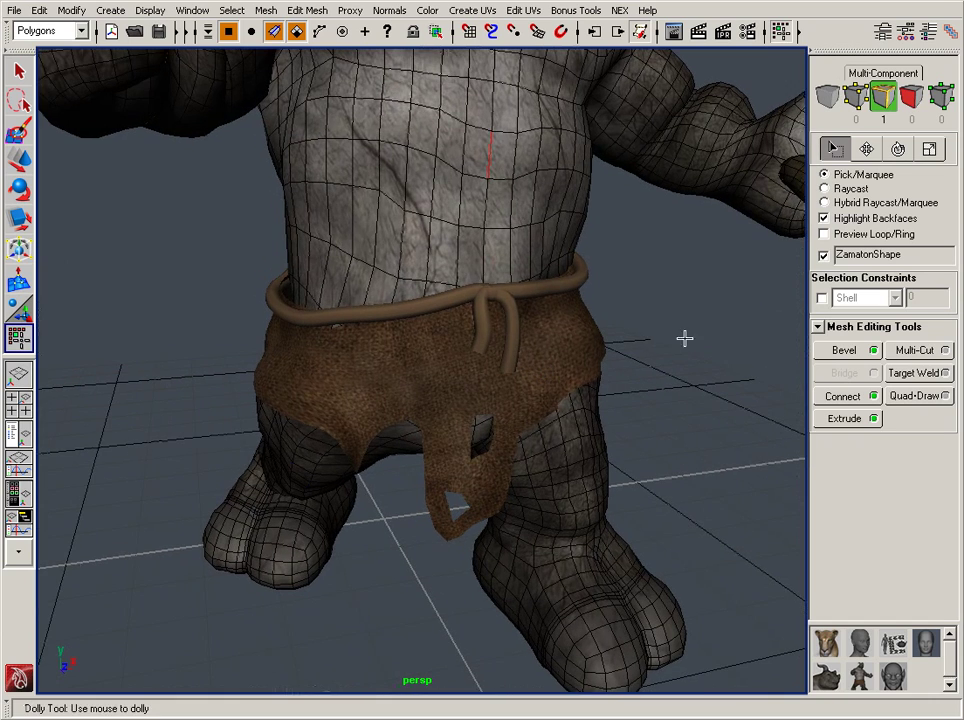
{"action": "left_click", "coordinate": [912, 108]}
{"action": "middle_click_drag", "start_coordinate": [704, 450], "coordinate": [690, 382], "text": "alt"}
{"action": "right_click_drag", "start_coordinate": [690, 382], "coordinate": [691, 424], "text": "alt"}
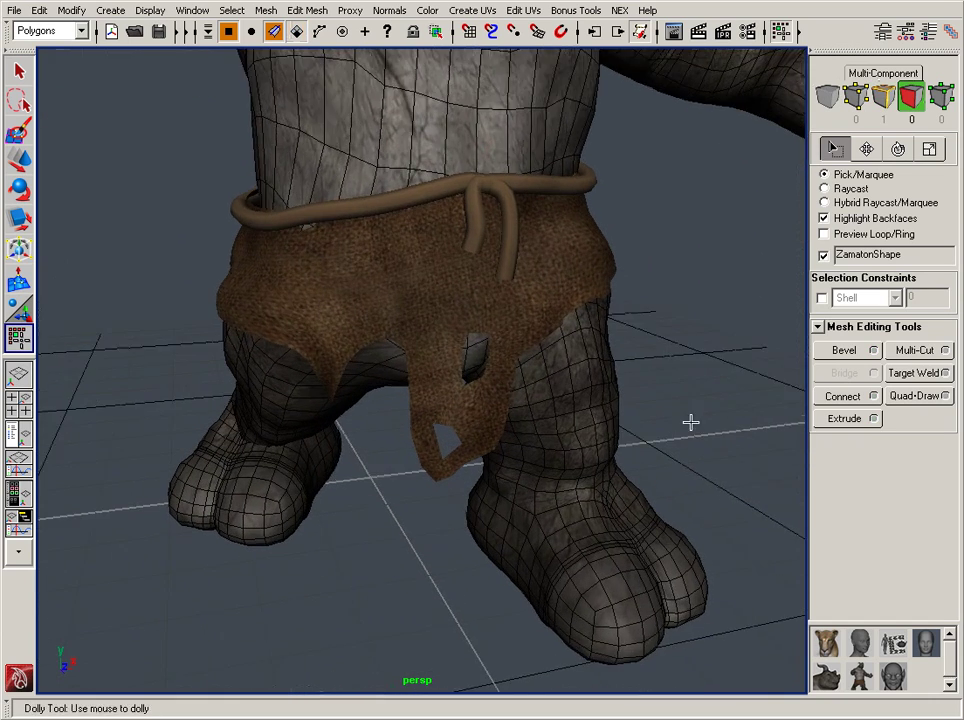
{"action": "middle_click_drag", "start_coordinate": [670, 470], "coordinate": [625, 380], "text": "alt"}
{"action": "right_click_drag", "start_coordinate": [625, 380], "coordinate": [652, 404], "text": "alt"}
{"action": "middle_click_drag", "start_coordinate": [545, 499], "coordinate": [551, 508], "text": "alt"}
{"action": "left_click_drag", "start_coordinate": [551, 508], "coordinate": [530, 530], "text": "alt"}
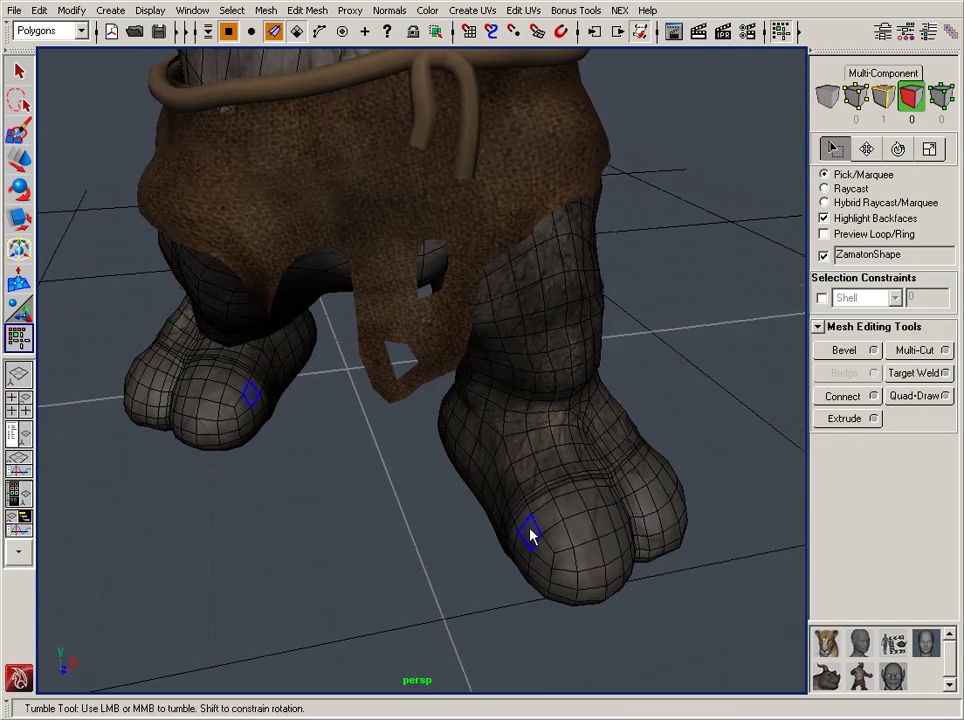
Step: Select a block of faces on top of each toe on one foot with symmetry active, using raycast selection
{"action": "middle_click_drag", "start_coordinate": [530, 530], "coordinate": [512, 494], "text": "alt"}
{"action": "right_click_drag", "start_coordinate": [512, 494], "coordinate": [553, 496], "text": "alt"}
{"action": "left_click_drag", "start_coordinate": [556, 497], "coordinate": [597, 510], "text": "alt"}
{"action": "mouse_move", "coordinate": [594, 557]}
{"action": "left_mouse_down", "text": "alt"}
{"action": "mouse_move", "coordinate": [484, 565]}
{"action": "mouse_move", "coordinate": [606, 556]}
{"action": "left_mouse_up", "text": "alt"}
{"action": "middle_click_drag", "start_coordinate": [512, 538], "coordinate": [630, 505], "text": "alt"}
{"action": "right_click_drag", "start_coordinate": [400, 530], "coordinate": [430, 533], "text": "alt"}
{"action": "key", "text": "Tab"}
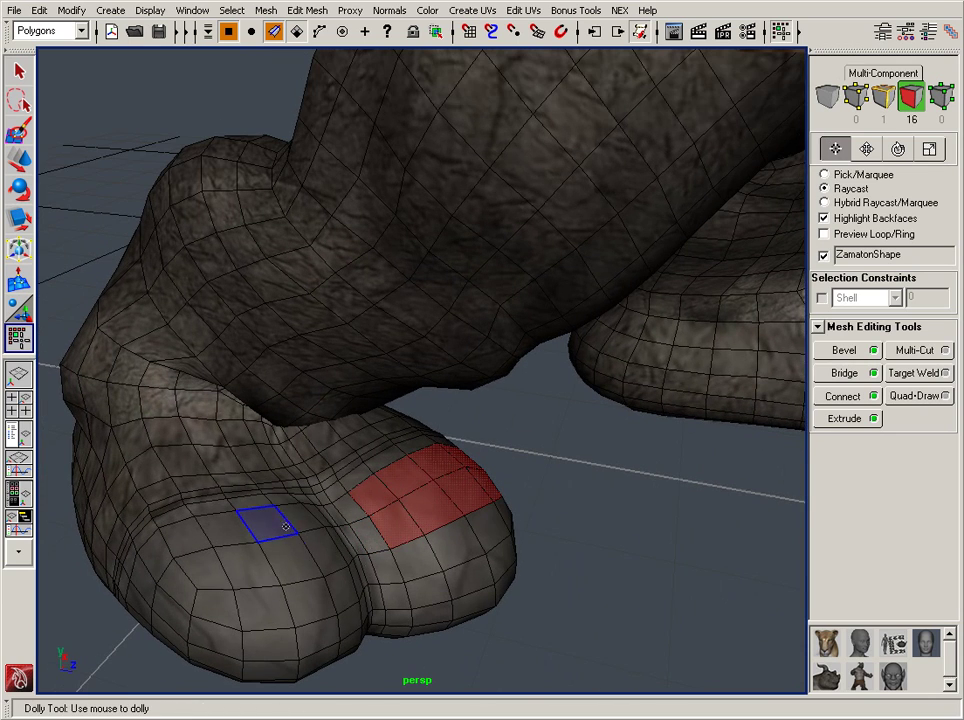
{"action": "left_click_drag", "start_coordinate": [191, 538], "coordinate": [191, 538]}
{"action": "right_click_drag", "start_coordinate": [500, 540], "coordinate": [323, 519], "text": "alt"}
{"action": "mouse_move", "coordinate": [365, 509]}
{"action": "left_mouse_down", "text": "alt"}
{"action": "mouse_move", "coordinate": [336, 518]}
{"action": "mouse_move", "coordinate": [429, 459]}
{"action": "left_mouse_up", "text": "alt"}
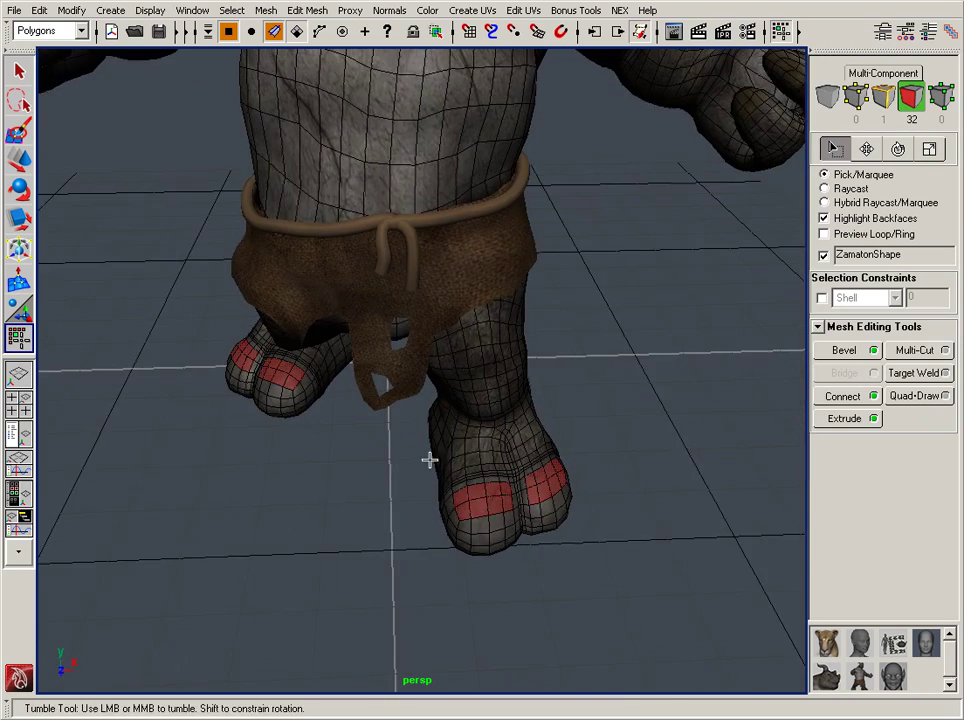
Step: Examine the mirrored toe face selection on both feet of the posed character
{"action": "middle_click_drag", "start_coordinate": [504, 512], "coordinate": [494, 573], "text": "alt"}
{"action": "left_click_drag", "start_coordinate": [498, 563], "coordinate": [532, 570], "text": "alt"}
{"action": "left_click_drag", "start_coordinate": [598, 551], "coordinate": [435, 580], "text": "alt"}
{"action": "middle_click_drag", "start_coordinate": [468, 497], "coordinate": [495, 561], "text": "alt"}
{"action": "scroll", "coordinate": [500, 545], "scroll_direction": "down", "scroll_amount": 1}
{"action": "scroll", "coordinate": [490, 557], "scroll_direction": "down", "scroll_amount": 1}
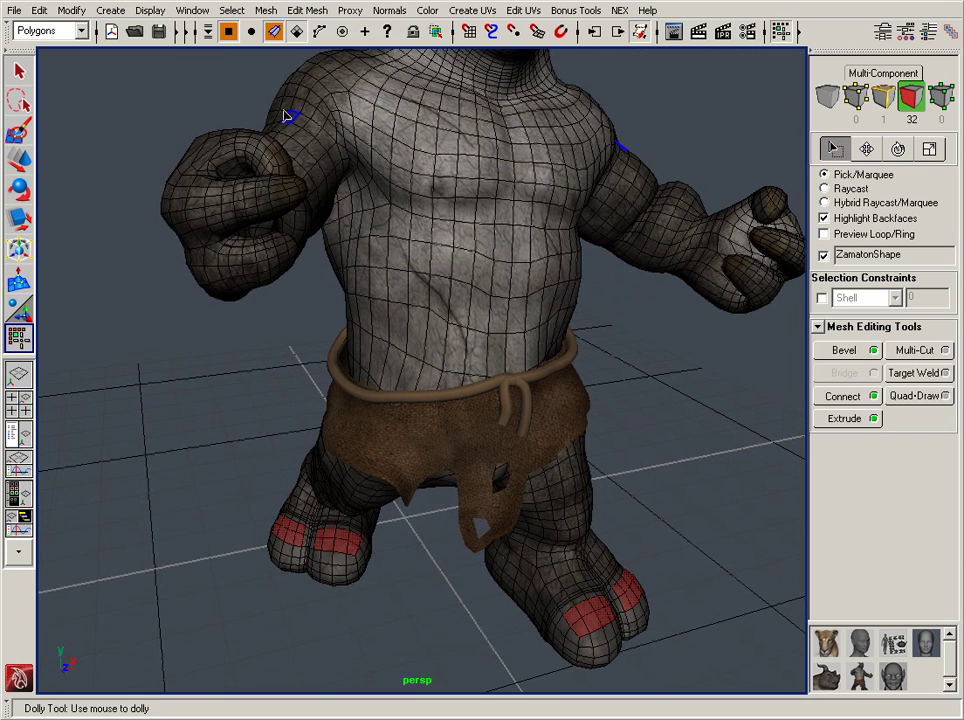
{"action": "left_click_drag", "start_coordinate": [525, 385], "coordinate": [497, 390], "text": "alt"}
Step: Smooth the selected toe faces and inspect the affected area on the foot up close
{"action": "left_click", "coordinate": [273, 13]}
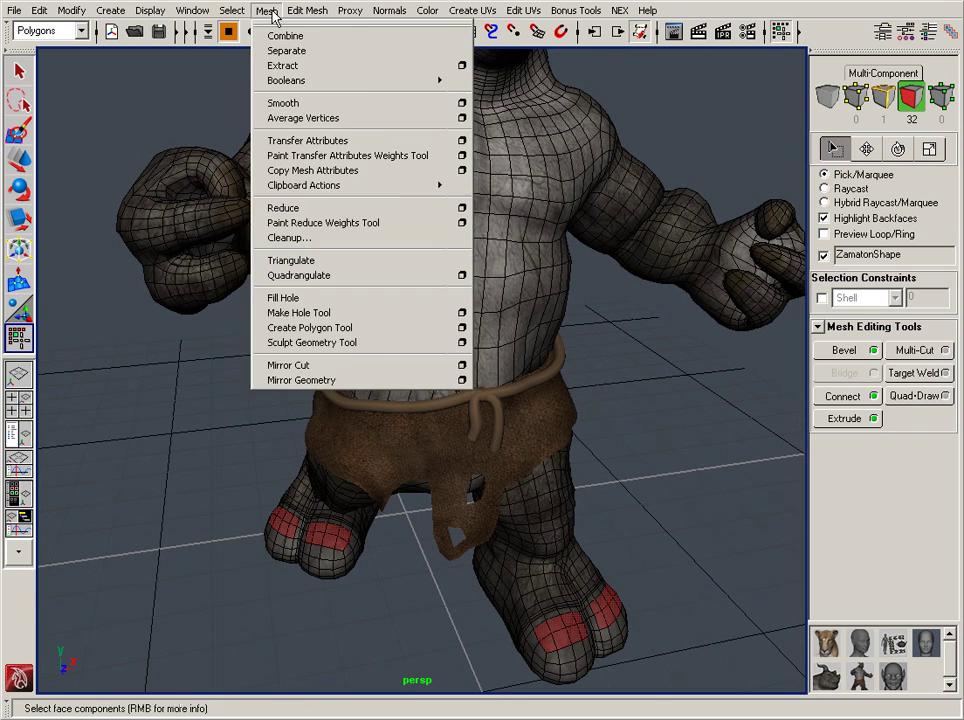
{"action": "mouse_move", "coordinate": [249, 12]}
{"action": "left_click", "coordinate": [307, 104]}
{"action": "middle_click_drag", "start_coordinate": [519, 510], "coordinate": [400, 312], "text": "alt"}
{"action": "right_click_drag", "start_coordinate": [400, 312], "coordinate": [669, 412], "text": "alt"}
{"action": "middle_click_drag", "start_coordinate": [622, 434], "coordinate": [547, 388], "text": "alt"}
{"action": "right_click_drag", "start_coordinate": [422, 399], "coordinate": [500, 437], "text": "alt"}
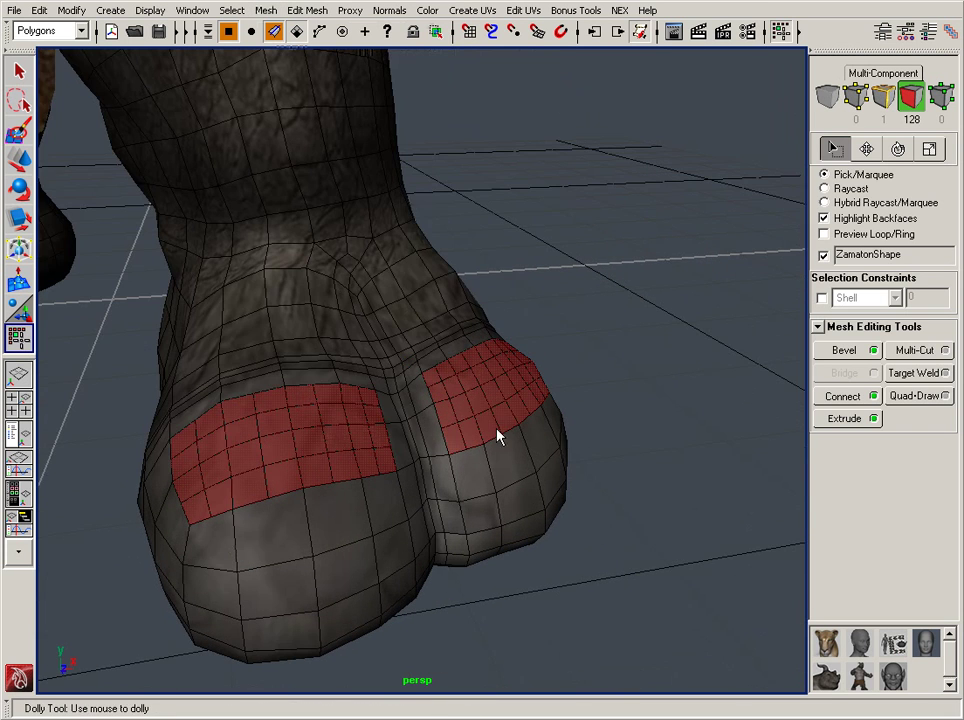
Step: Select a single face on the smaller toe and check its mirrored counterpart on the other foot
{"action": "left_click", "coordinate": [507, 469]}
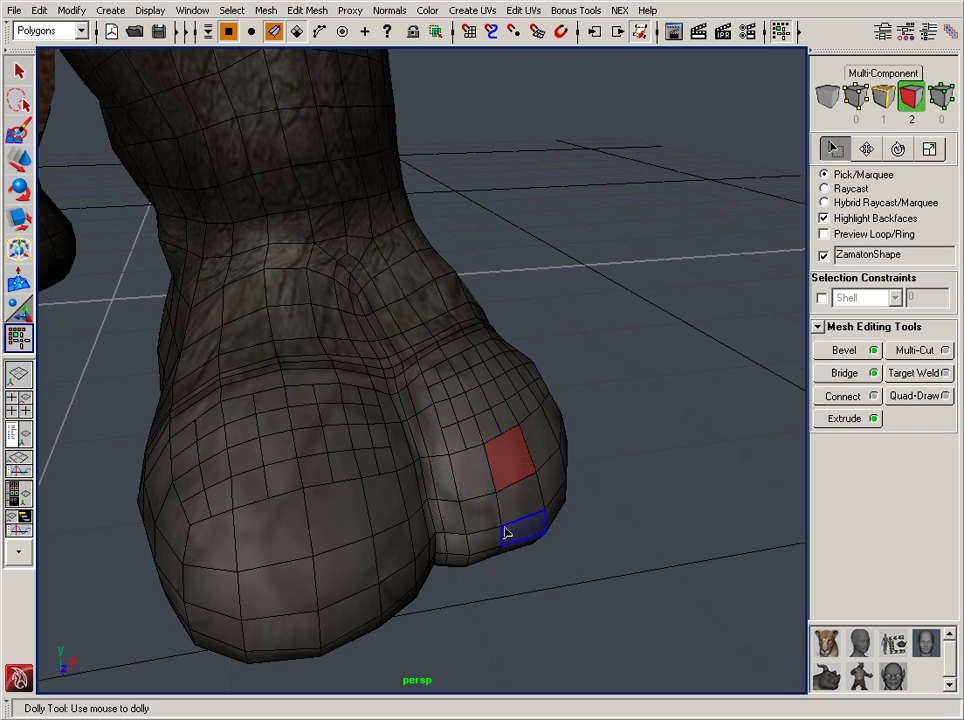
{"action": "middle_click_drag", "start_coordinate": [505, 533], "coordinate": [575, 536], "text": "alt"}
{"action": "right_click_drag", "start_coordinate": [575, 536], "coordinate": [272, 503], "text": "alt"}
{"action": "middle_click_drag", "start_coordinate": [272, 503], "coordinate": [460, 627], "text": "alt"}
{"action": "right_click_drag", "start_coordinate": [460, 627], "coordinate": [401, 584], "text": "alt"}
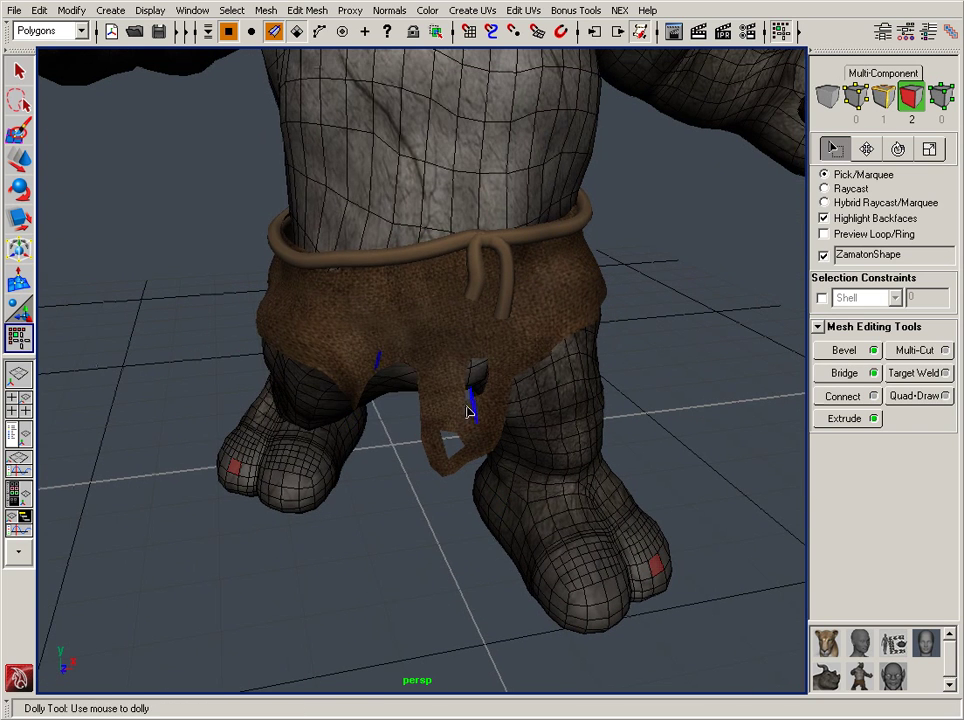
Step: Review the available polygon editing commands and clear the toe face selection
{"action": "left_click", "coordinate": [298, 12]}
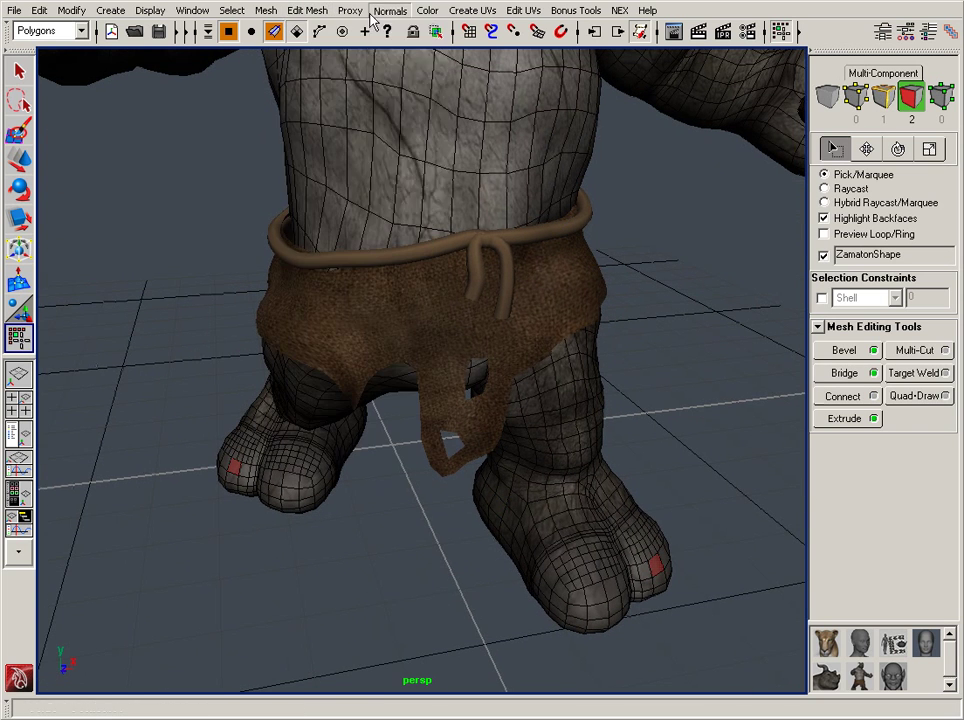
{"action": "left_click", "coordinate": [353, 12]}
{"action": "mouse_move", "coordinate": [313, 12]}
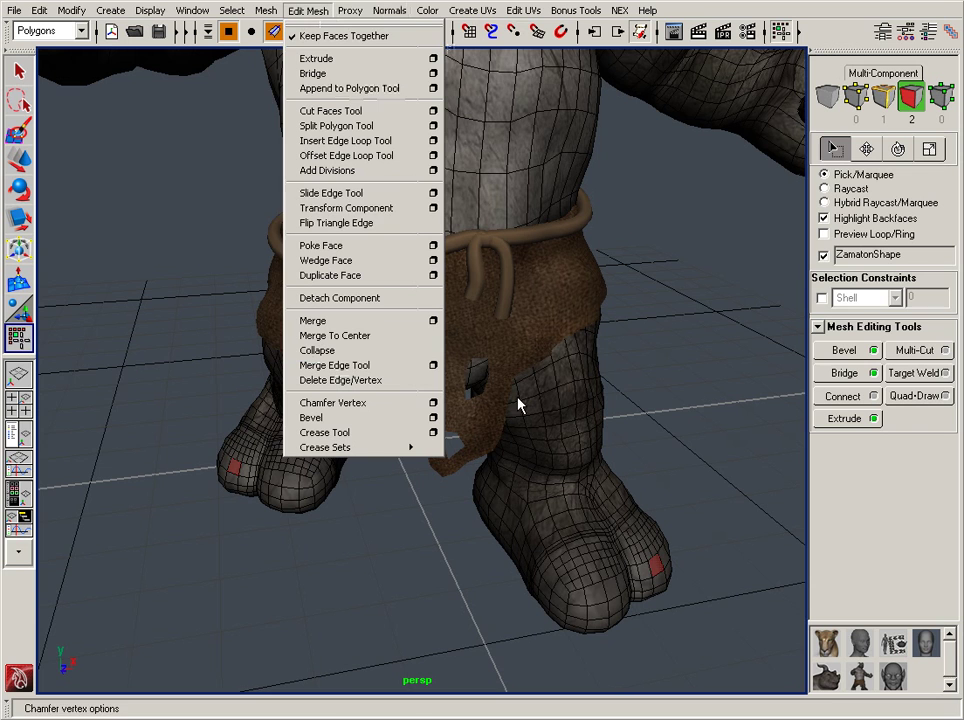
{"action": "left_click", "coordinate": [691, 443]}
{"action": "middle_click_drag", "start_coordinate": [553, 427], "coordinate": [510, 431], "text": "alt"}
{"action": "middle_click_drag", "start_coordinate": [484, 332], "coordinate": [493, 506], "text": "alt"}
{"action": "middle_click_drag", "start_coordinate": [512, 300], "coordinate": [525, 478], "text": "alt"}
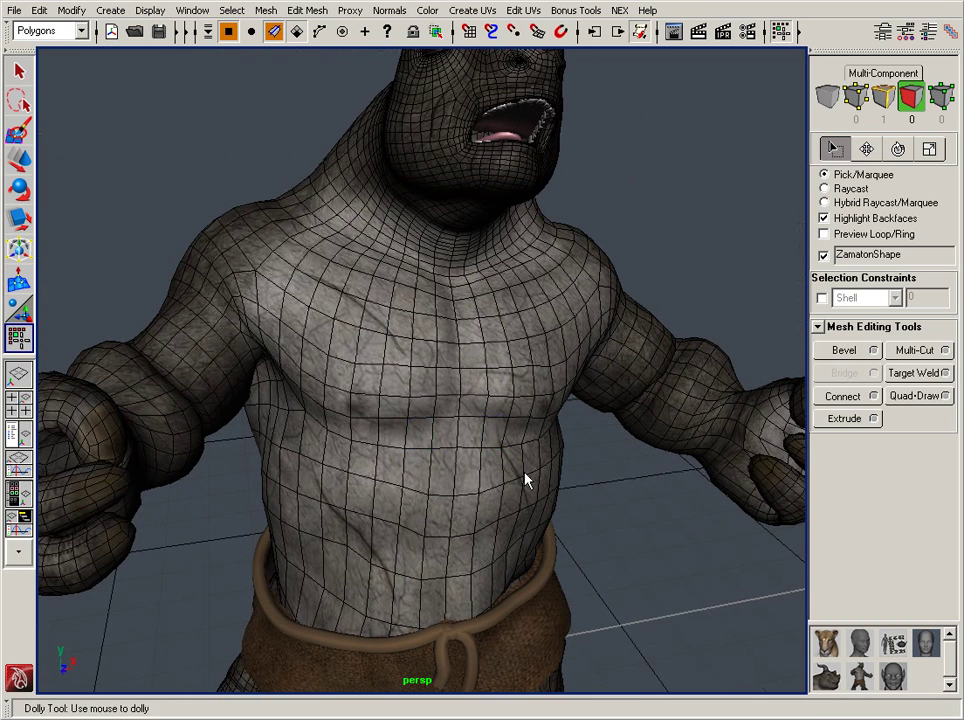
Step: Look over the polygon editing commands again and examine symmetric face highlighting on the posed torso
{"action": "left_click", "coordinate": [306, 12]}
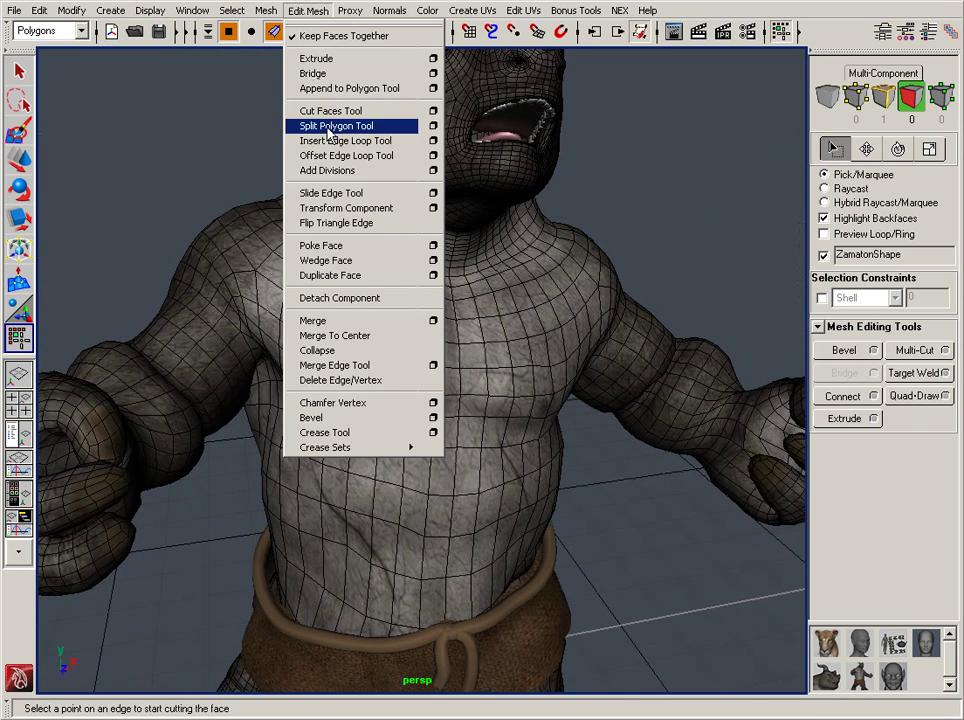
{"action": "left_click", "coordinate": [657, 120]}
{"action": "right_click_drag", "start_coordinate": [585, 323], "coordinate": [470, 325], "text": "alt"}
{"action": "left_click_drag", "start_coordinate": [470, 325], "coordinate": [386, 360], "text": "alt"}
{"action": "right_click_drag", "start_coordinate": [473, 454], "coordinate": [566, 425], "text": "alt"}
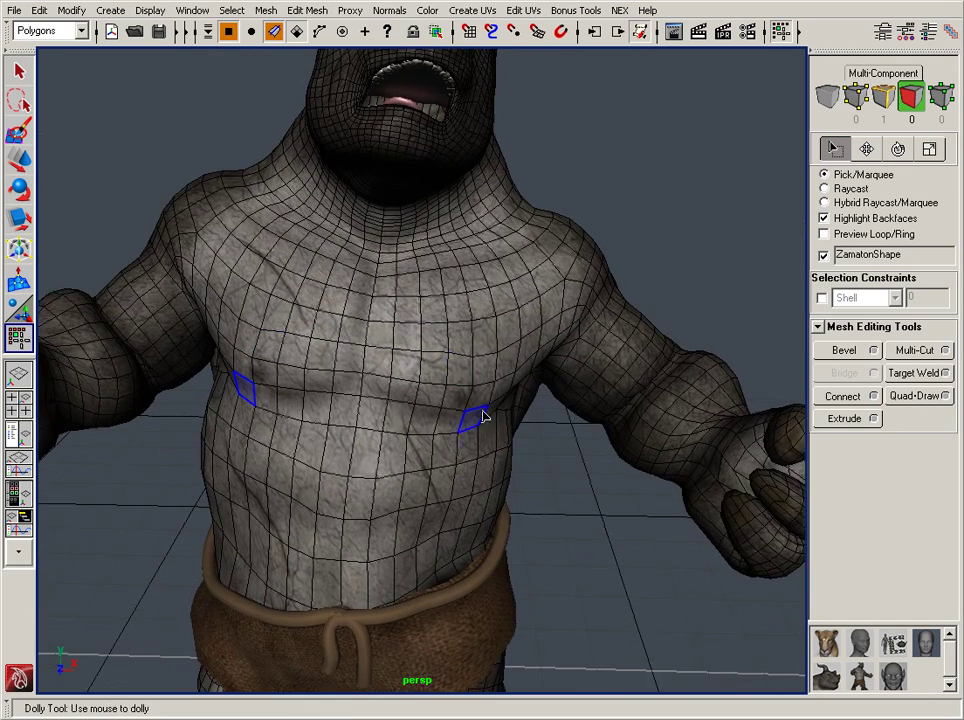
Step: Cut a symmetric four-point Multi-Cut path across the lower chest faces, sliding its third point up along the edge before completing the cut
{"action": "right_click_drag", "start_coordinate": [484, 415], "coordinate": [532, 441], "text": "alt"}
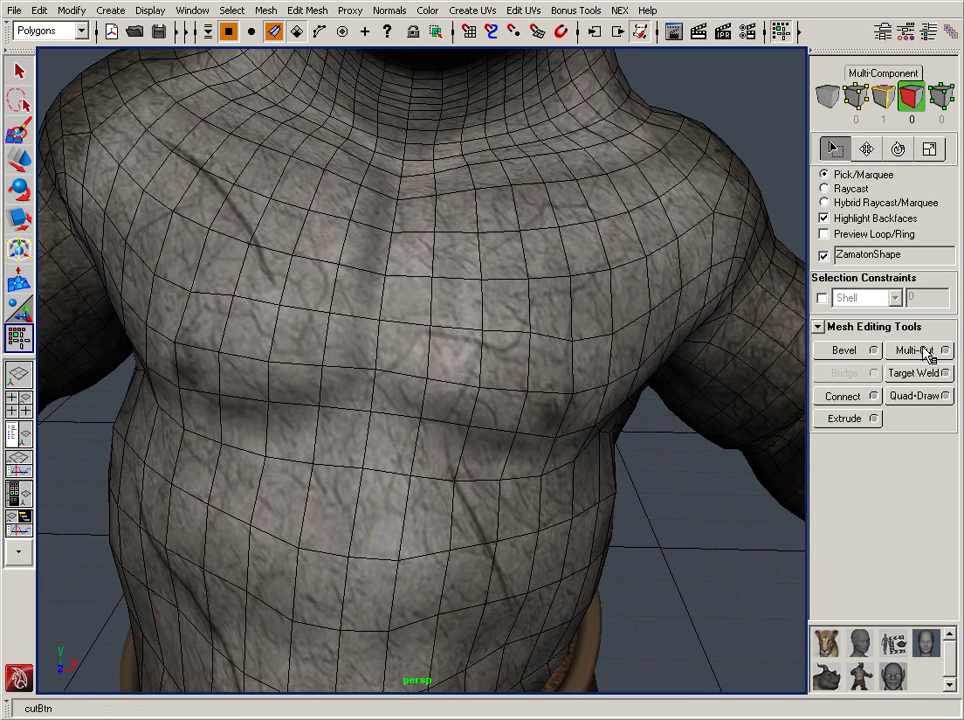
{"action": "left_click", "coordinate": [905, 350]}
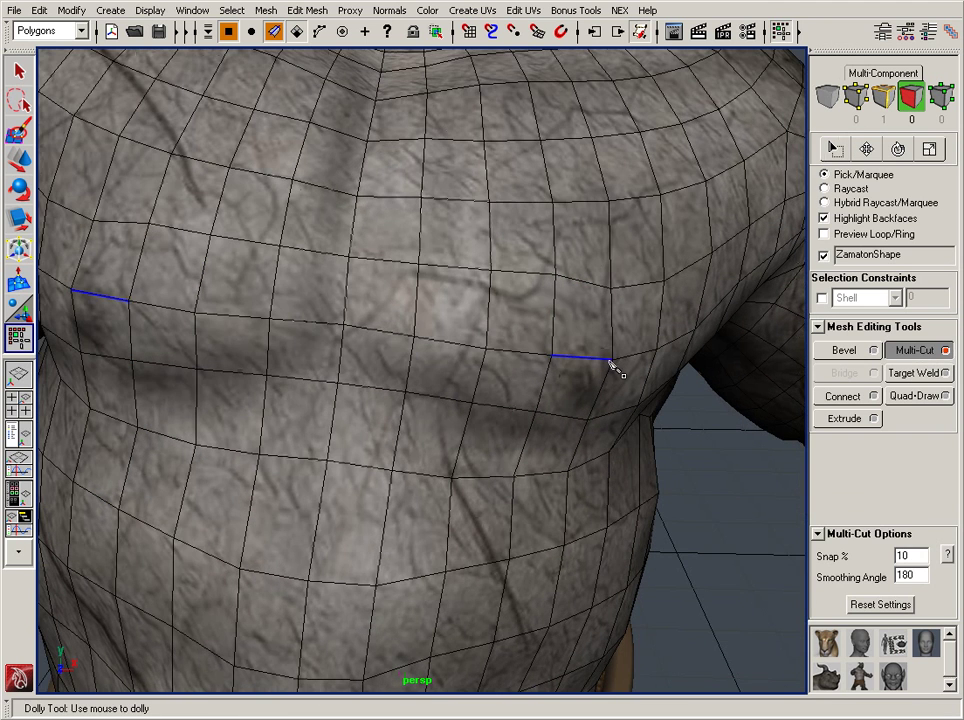
{"action": "scroll", "coordinate": [590, 373], "scroll_direction": "down", "scroll_amount": 2}
{"action": "left_click", "coordinate": [534, 358]}
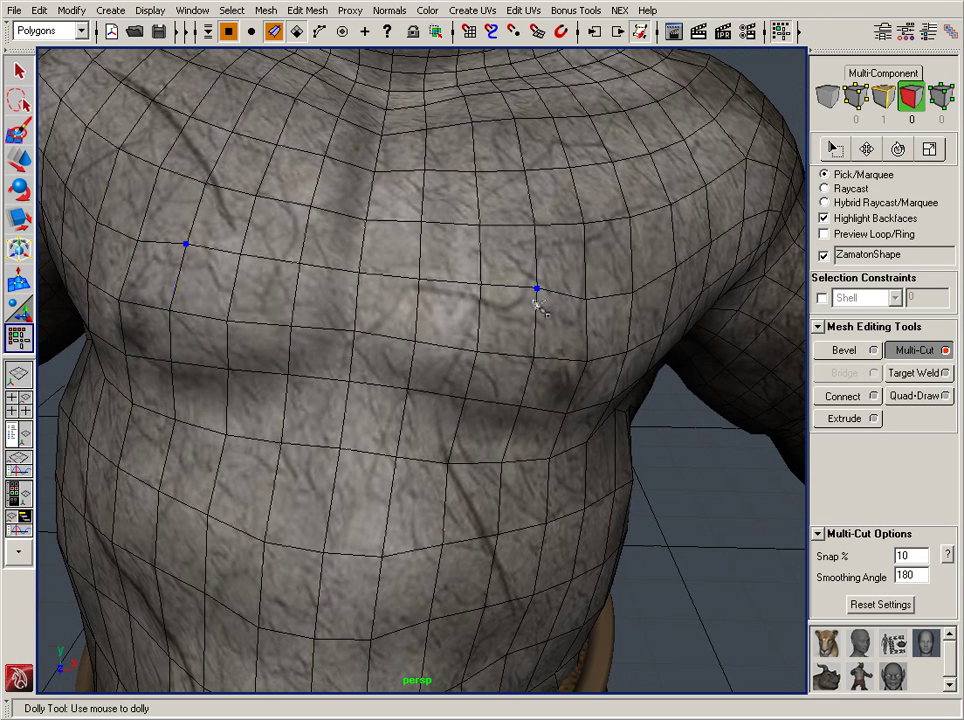
{"action": "left_click", "coordinate": [510, 287]}
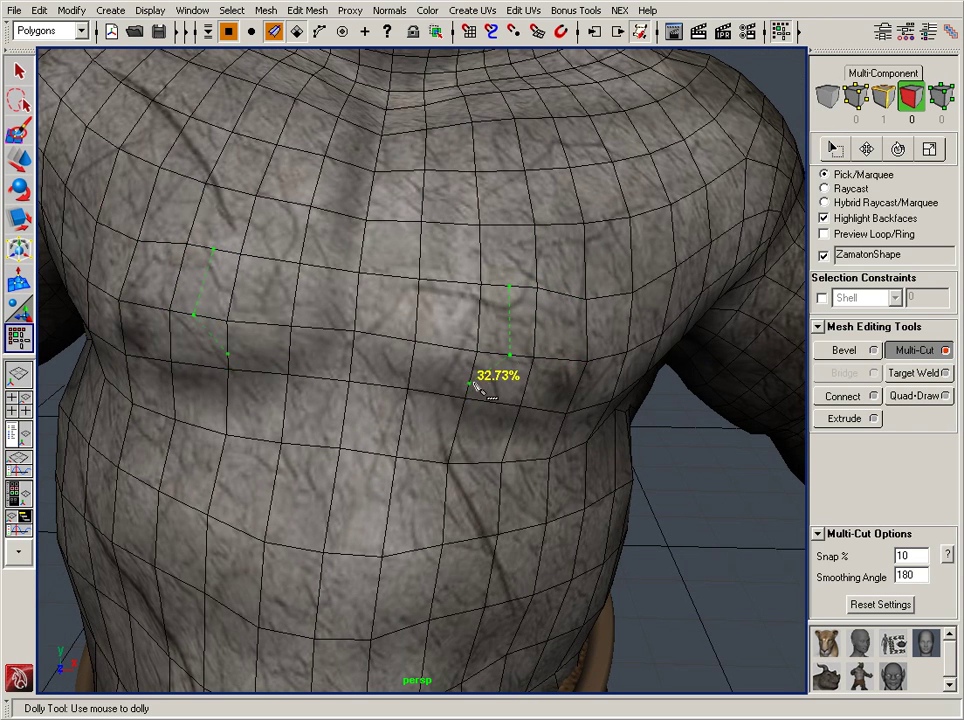
{"action": "left_click", "coordinate": [443, 395]}
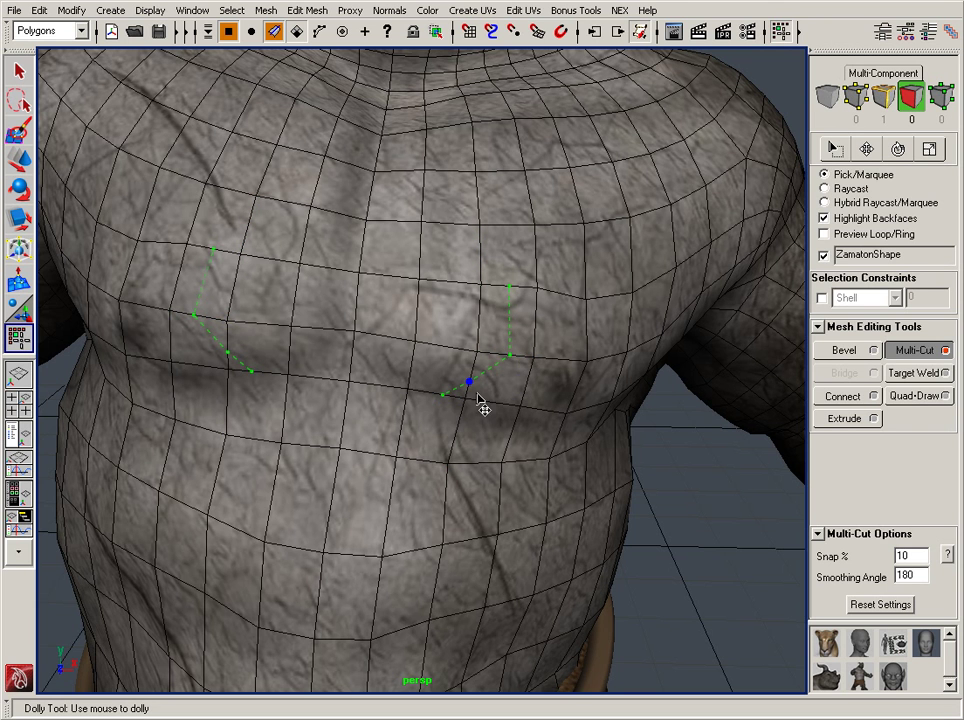
{"action": "left_click_drag", "start_coordinate": [468, 384], "coordinate": [473, 367]}
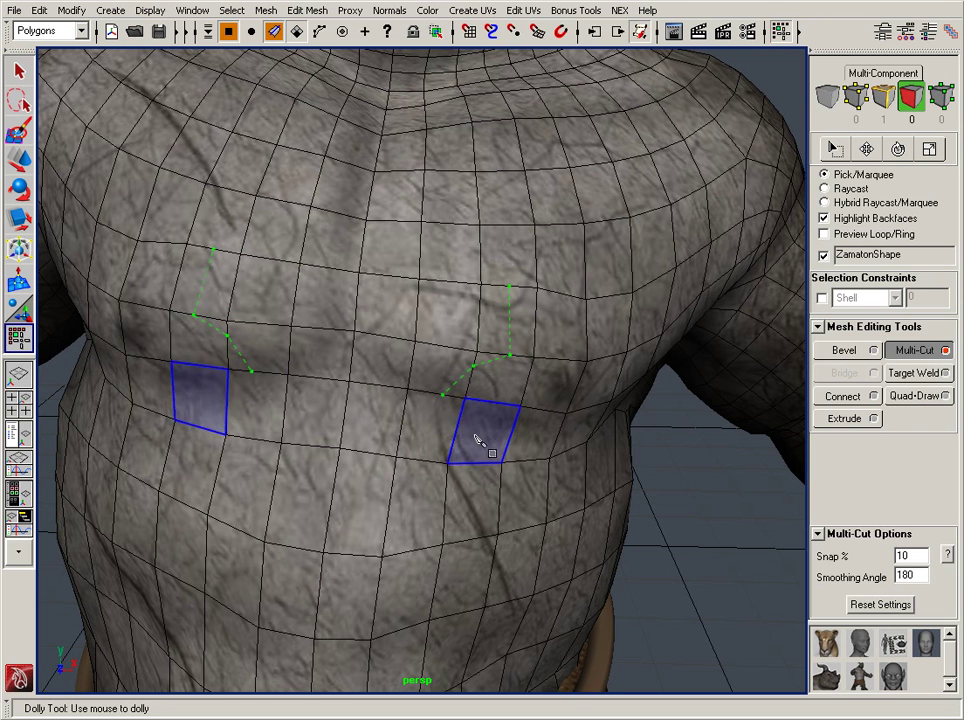
{"action": "left_click", "coordinate": [523, 357]}
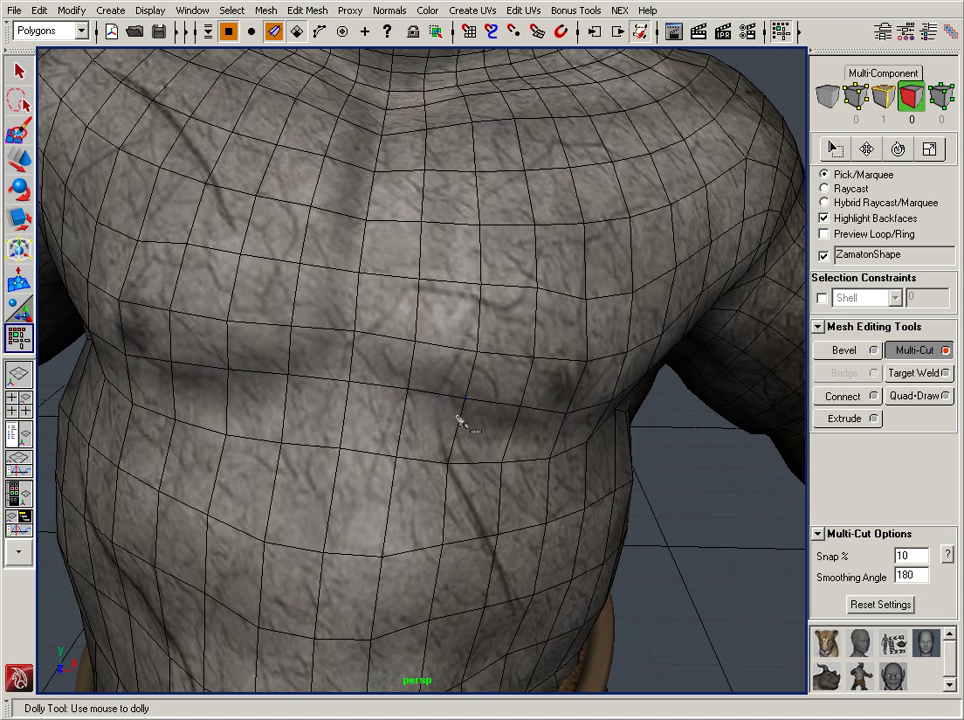
Step: Display the torso in untextured shaded mode and examine the mirrored cuts on the chest up close
{"action": "middle_click_drag", "start_coordinate": [562, 474], "coordinate": [613, 428], "text": "alt"}
{"action": "right_click_drag", "start_coordinate": [613, 428], "coordinate": [589, 421], "text": "alt"}
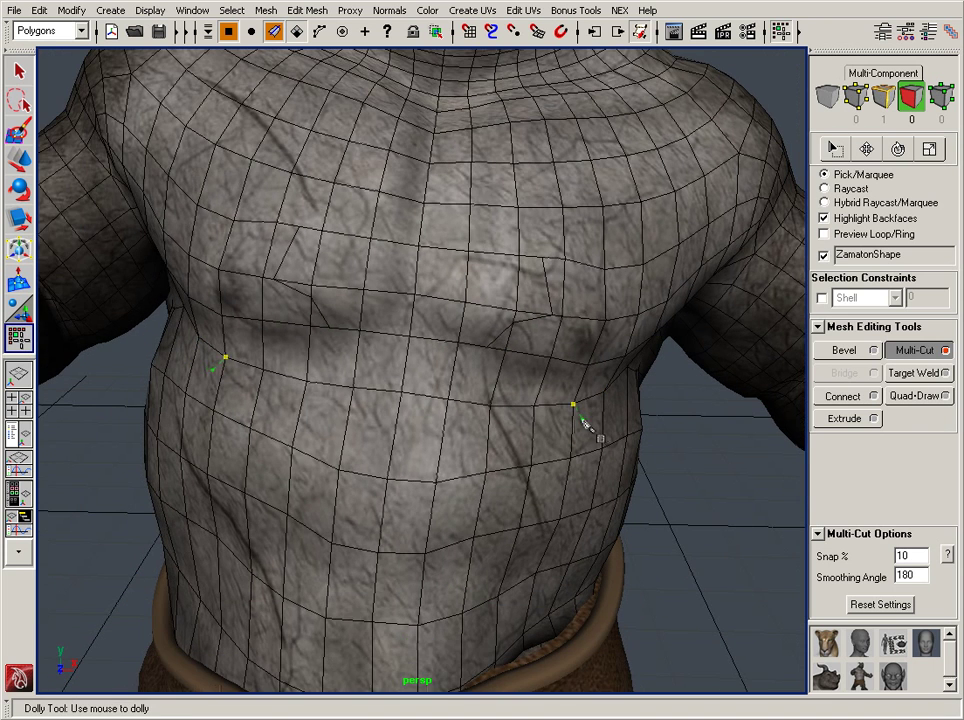
{"action": "key", "text": "5"}
{"action": "mouse_move", "coordinate": [583, 424]}
{"action": "middle_mouse_down", "text": "alt"}
{"action": "mouse_move", "coordinate": [540, 452]}
{"action": "mouse_move", "coordinate": [538, 466]}
{"action": "middle_mouse_up", "text": "alt"}
{"action": "right_click_drag", "start_coordinate": [538, 466], "coordinate": [578, 445], "text": "alt"}
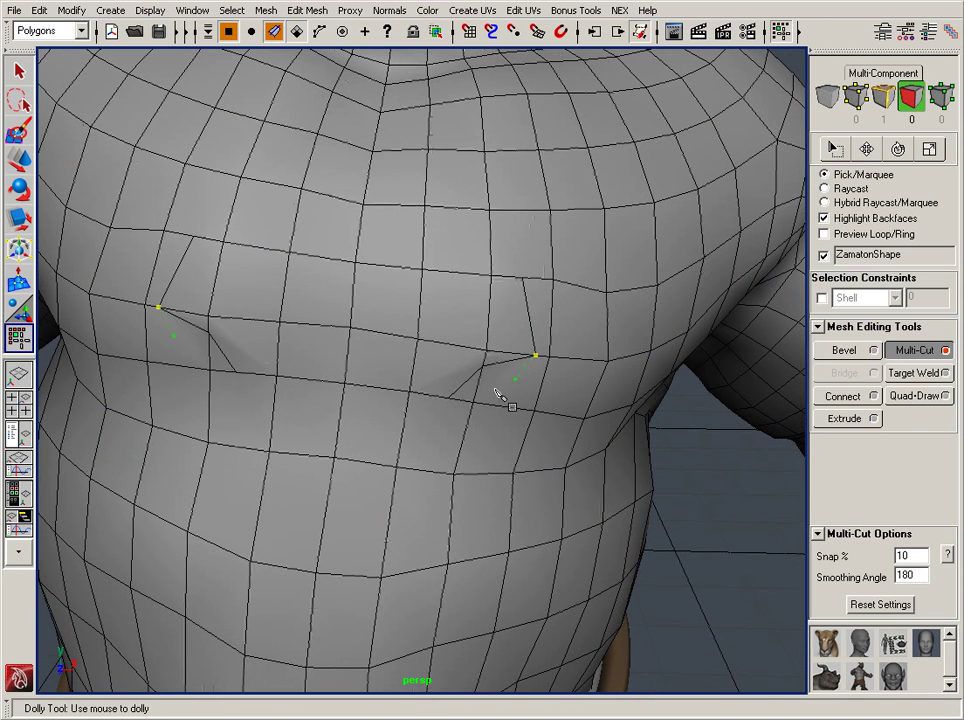